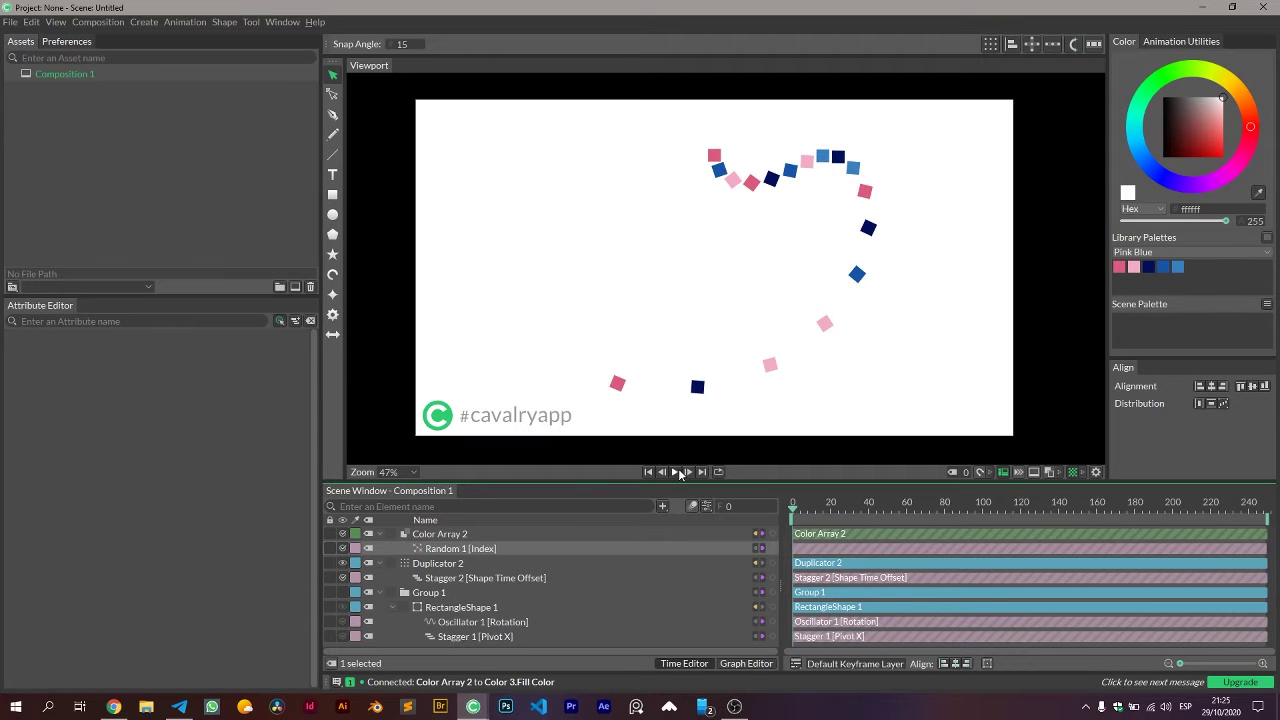
Play the finished pink-and-blue pendulum wave and pause it at frame 68
click(677, 472)
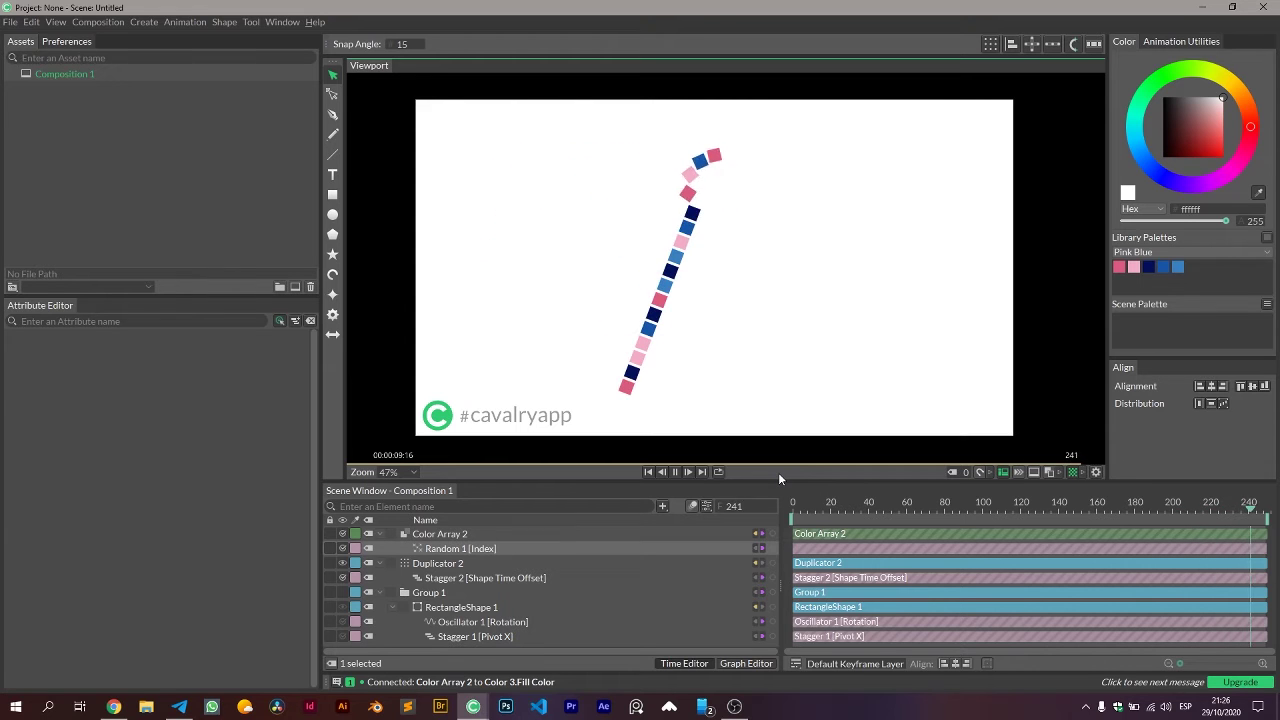
Stop playback and show Duplicator 2's settings in the Attribute Editor
click(675, 472)
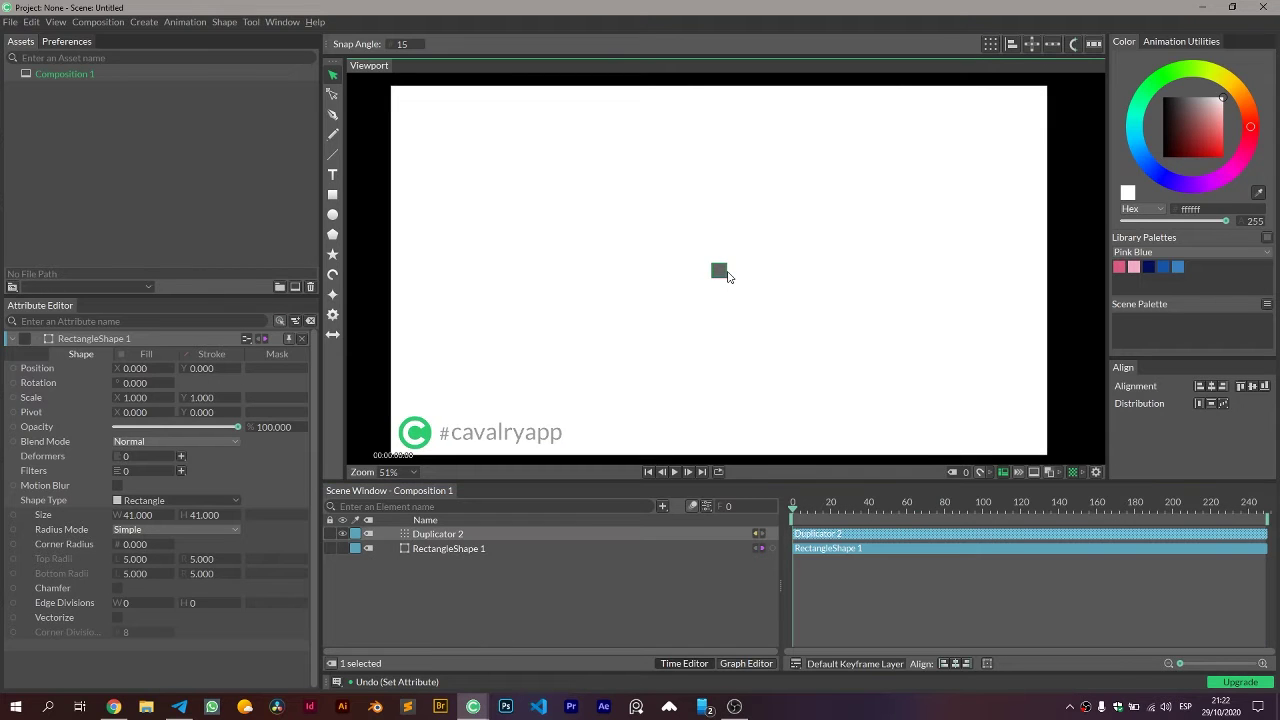
scroll(716, 271, up, 3)
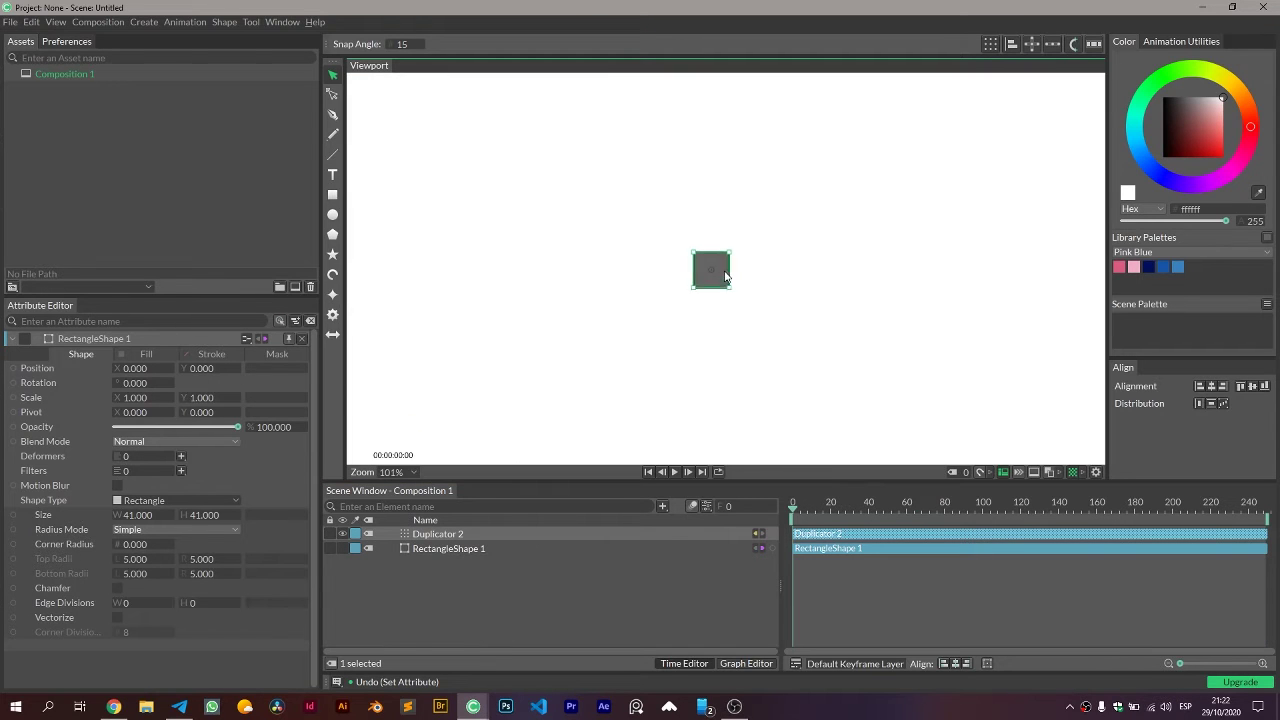
scroll(717, 287, down, 3)
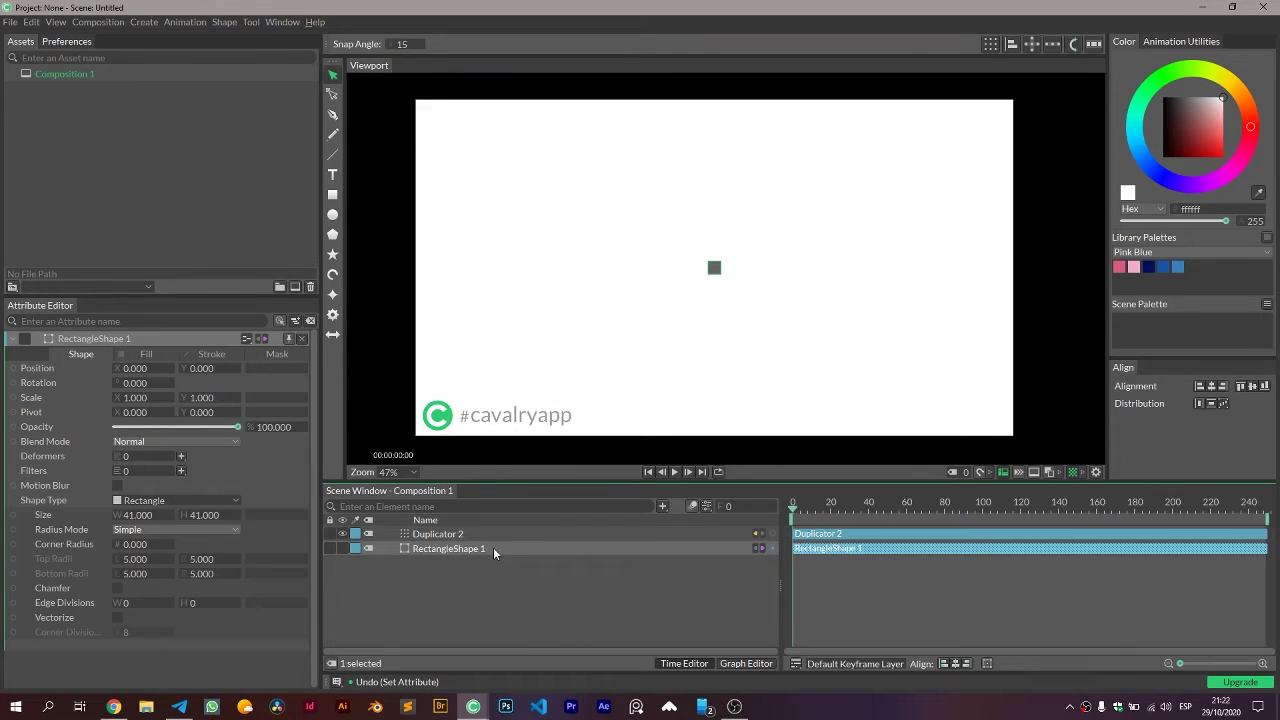
click(487, 537)
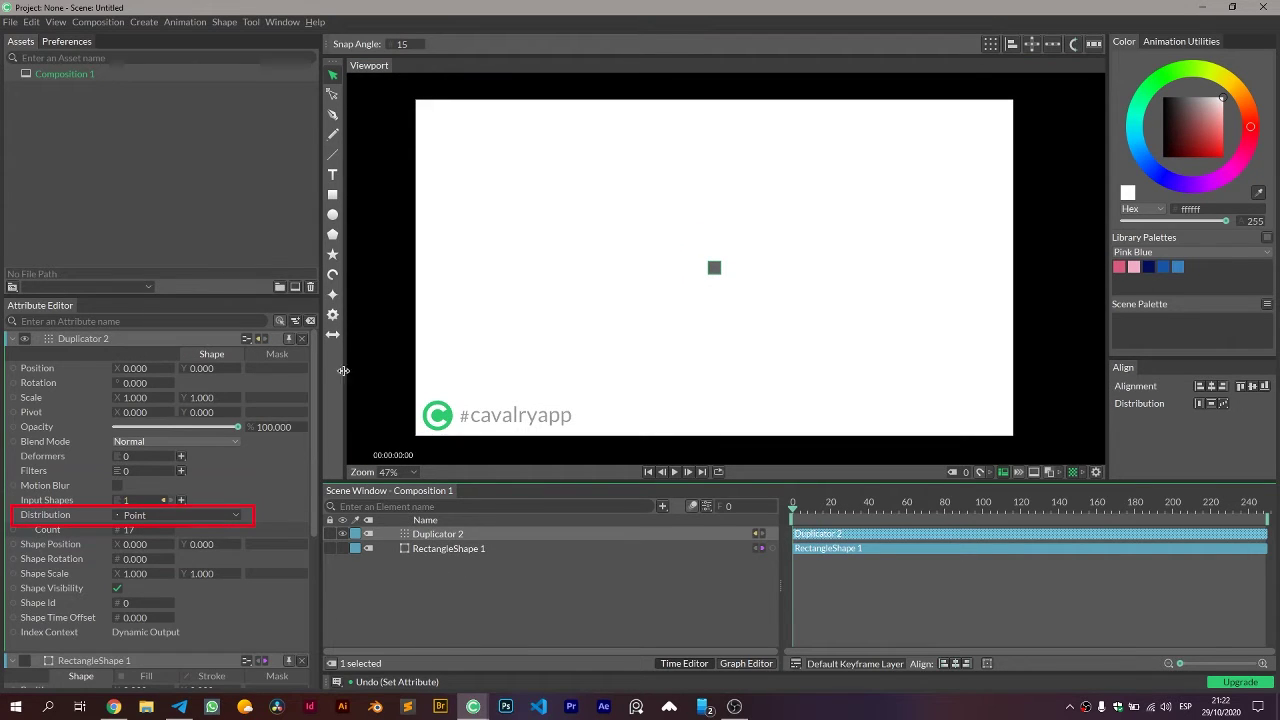
click(281, 322)
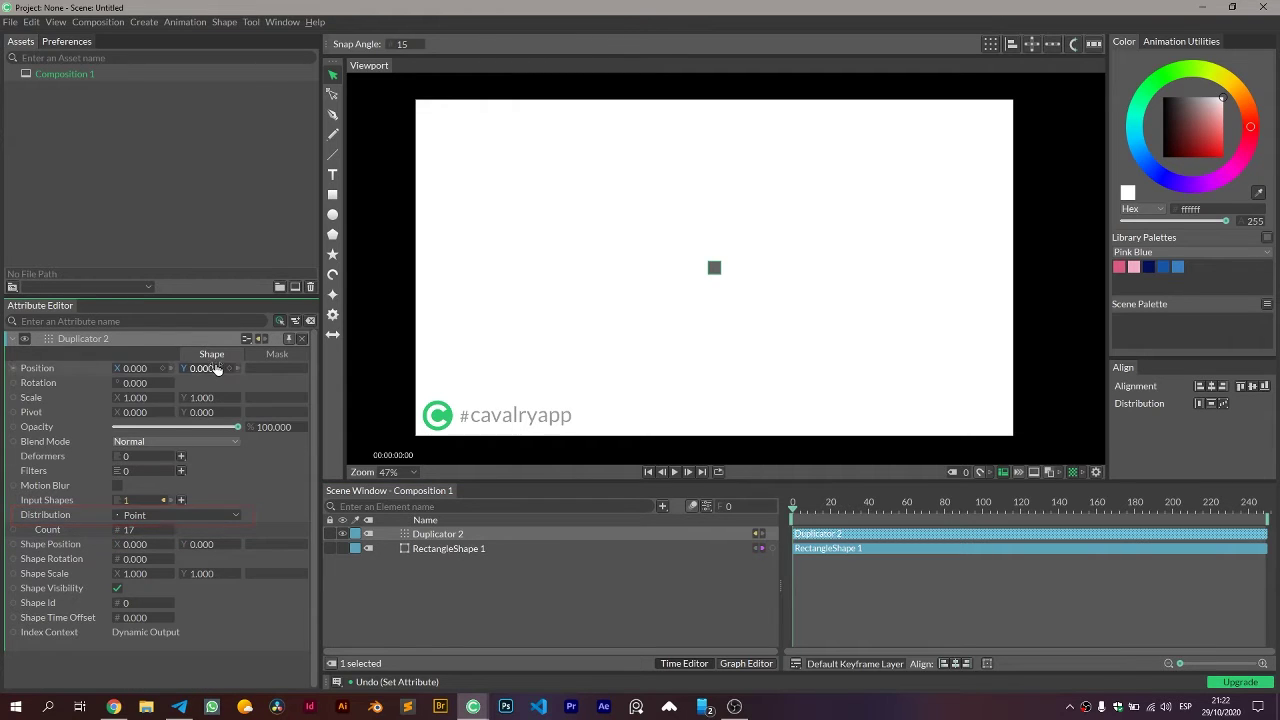
Test Duplicator 2's Position, Shape Rotation and Shape Position Y, undoing each trial change
drag(212, 372, 346, 369)
drag(131, 565, 370, 533)
key(ctrl+z)
drag(131, 561, 192, 557)
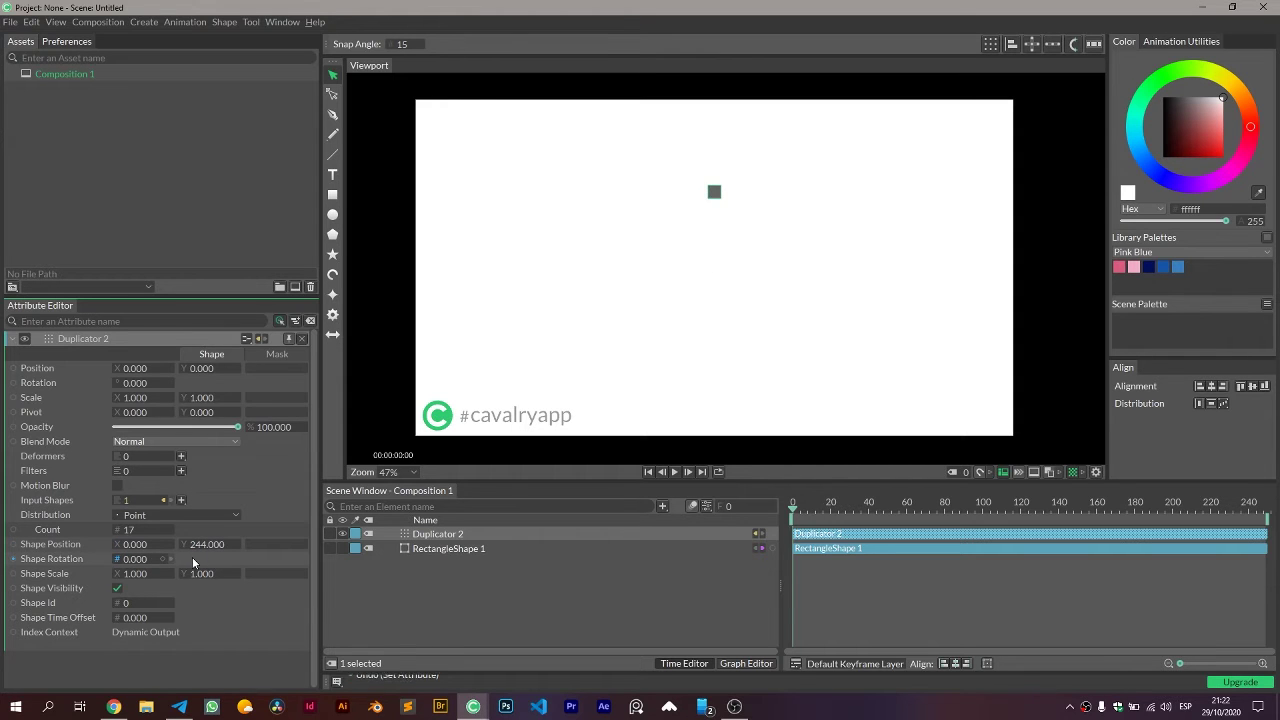
key(ctrl+z)
Select RectangleShape 1, try moving it upward, then undo the move
click(433, 552)
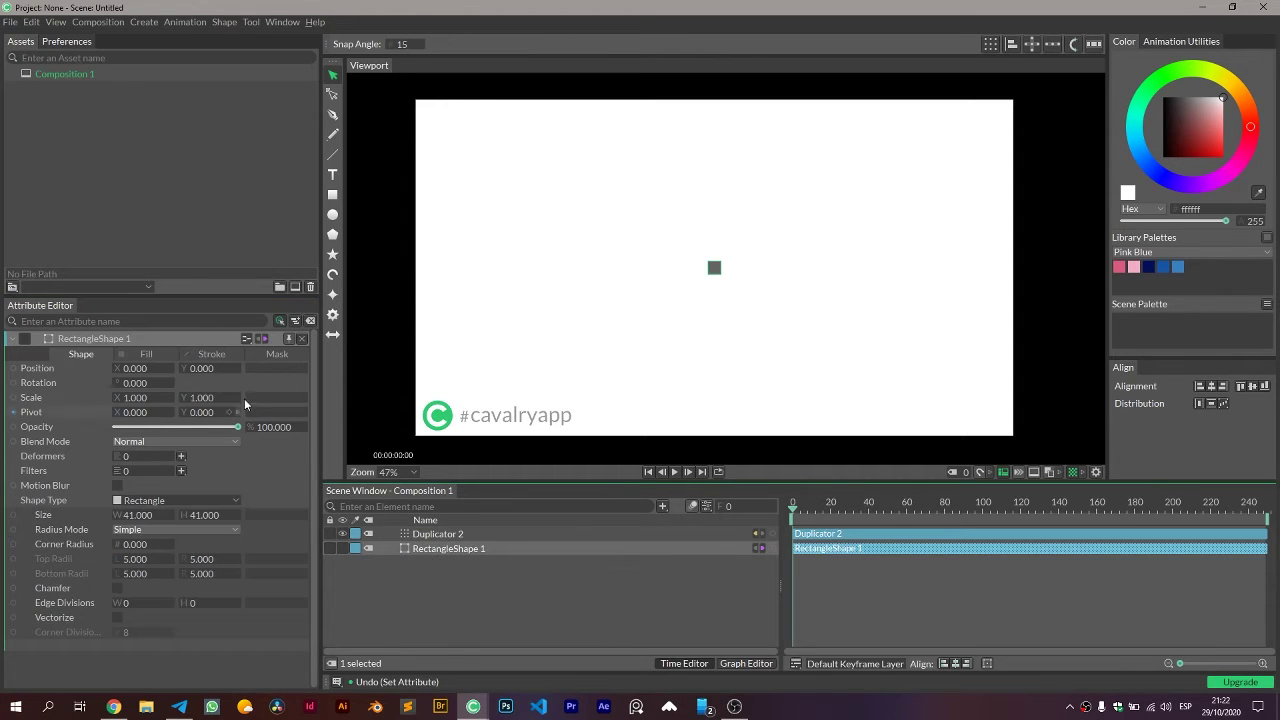
drag(203, 368, 301, 383)
key(ctrl+z)
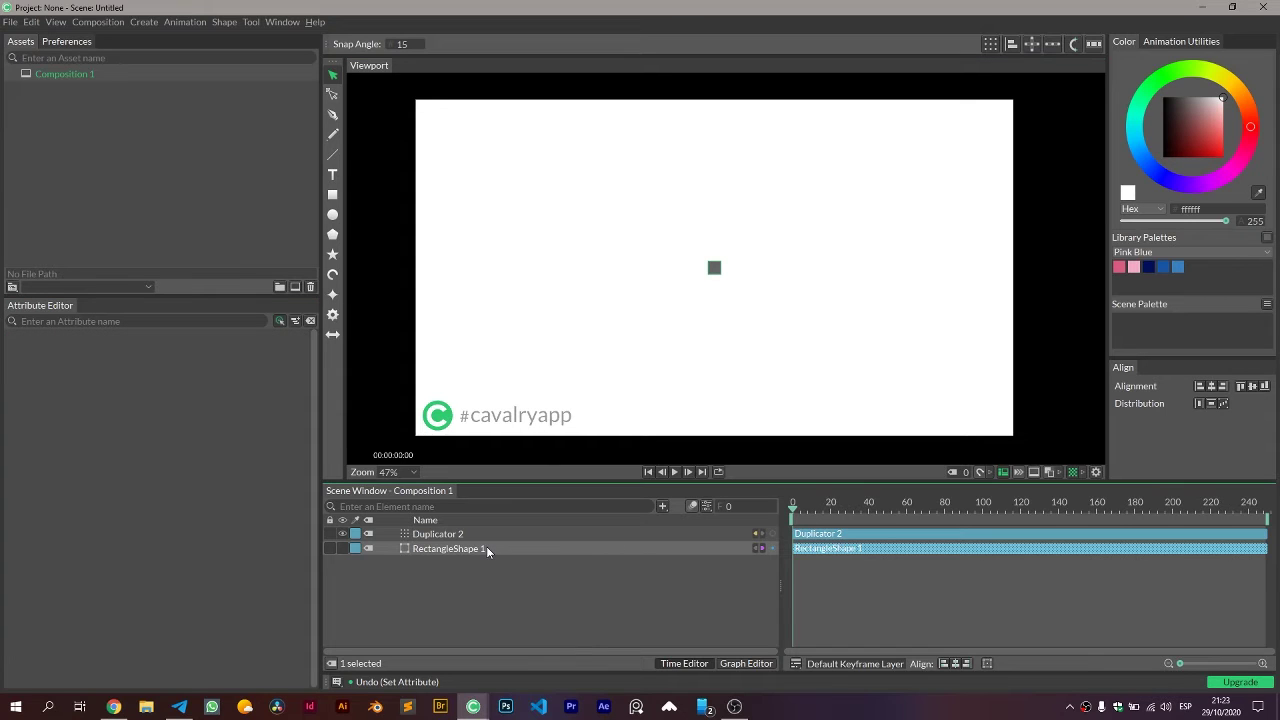
Group RectangleShape 1 into Group 1 and replace Duplicator 2's input shape with Group 1
key(ctrl+g)
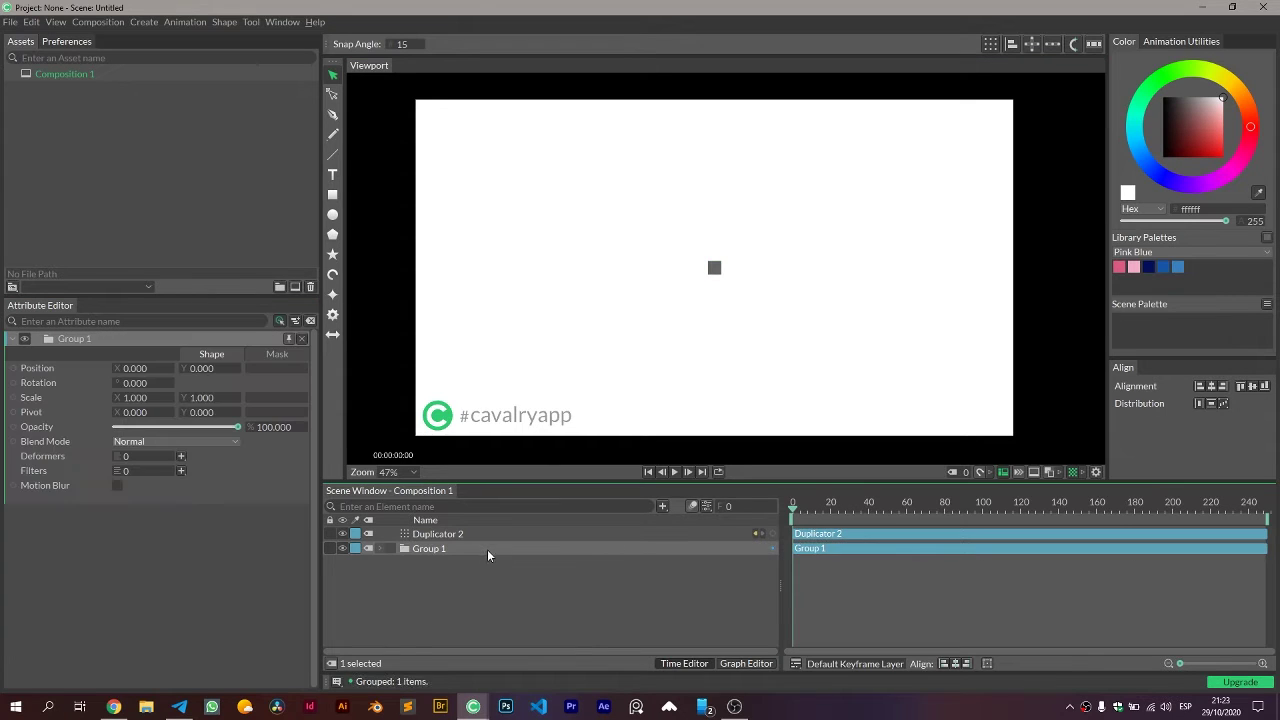
click(377, 548)
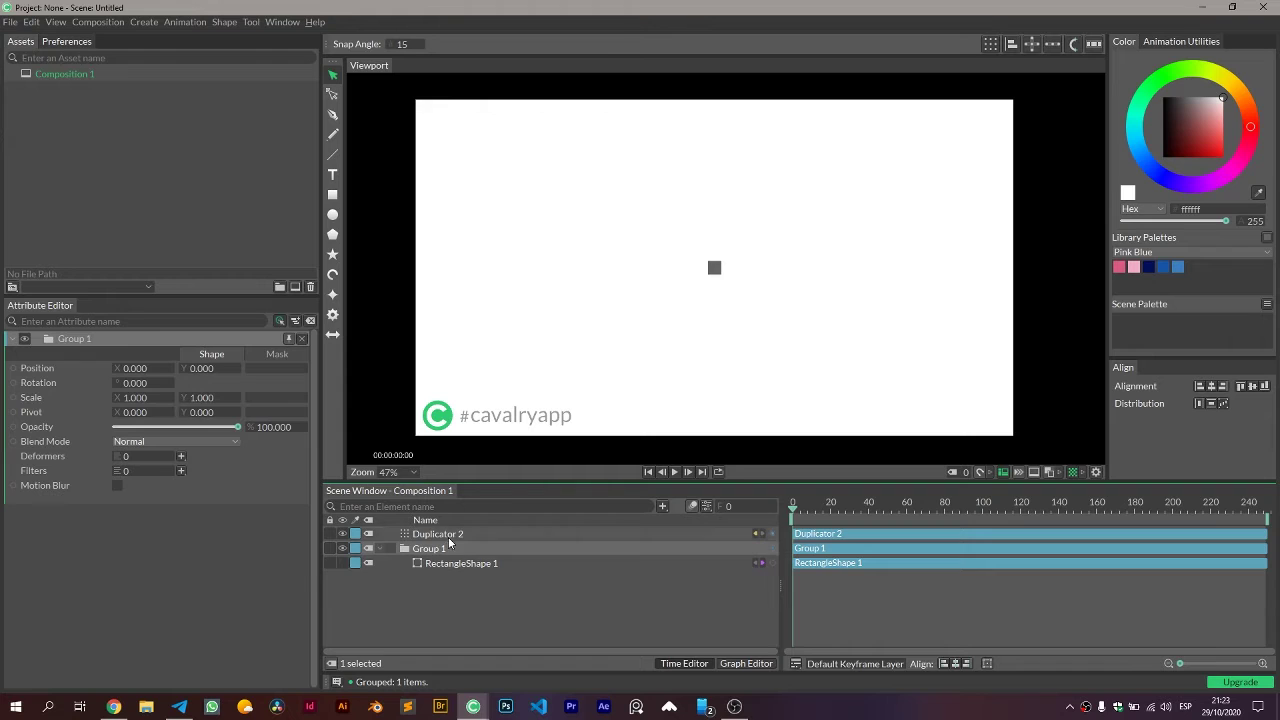
click(448, 536)
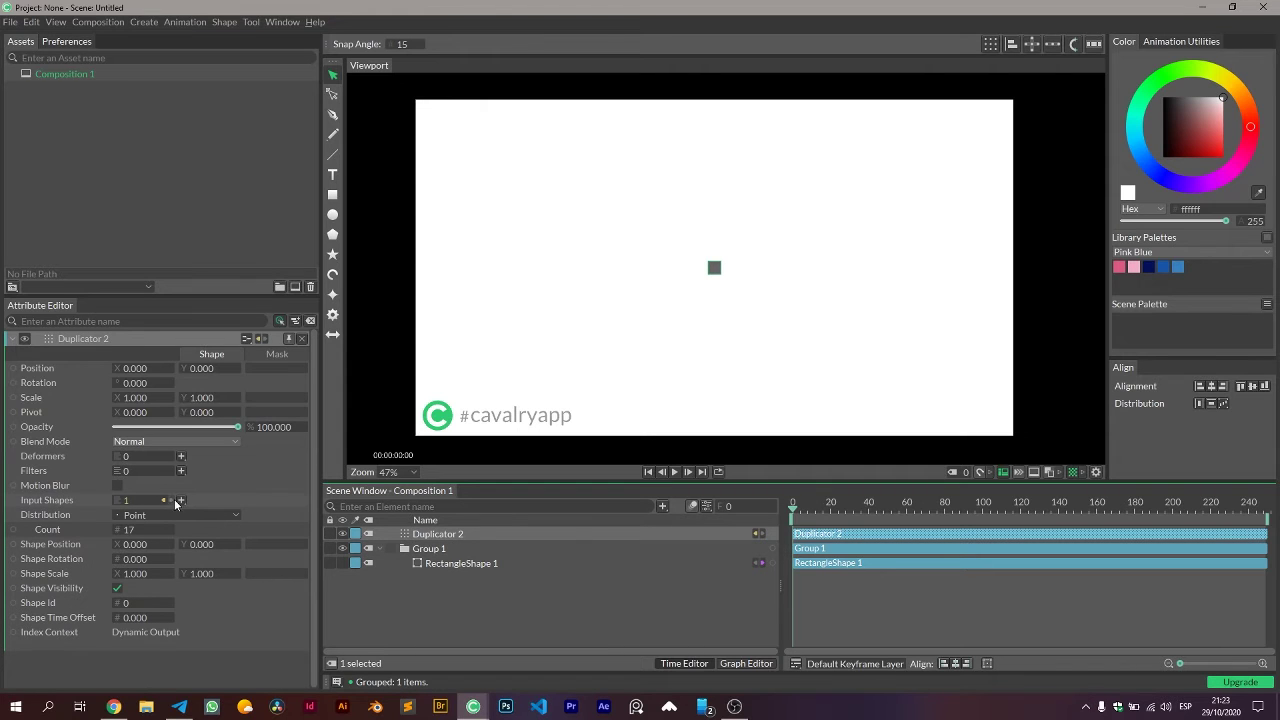
click(175, 504)
click(450, 500)
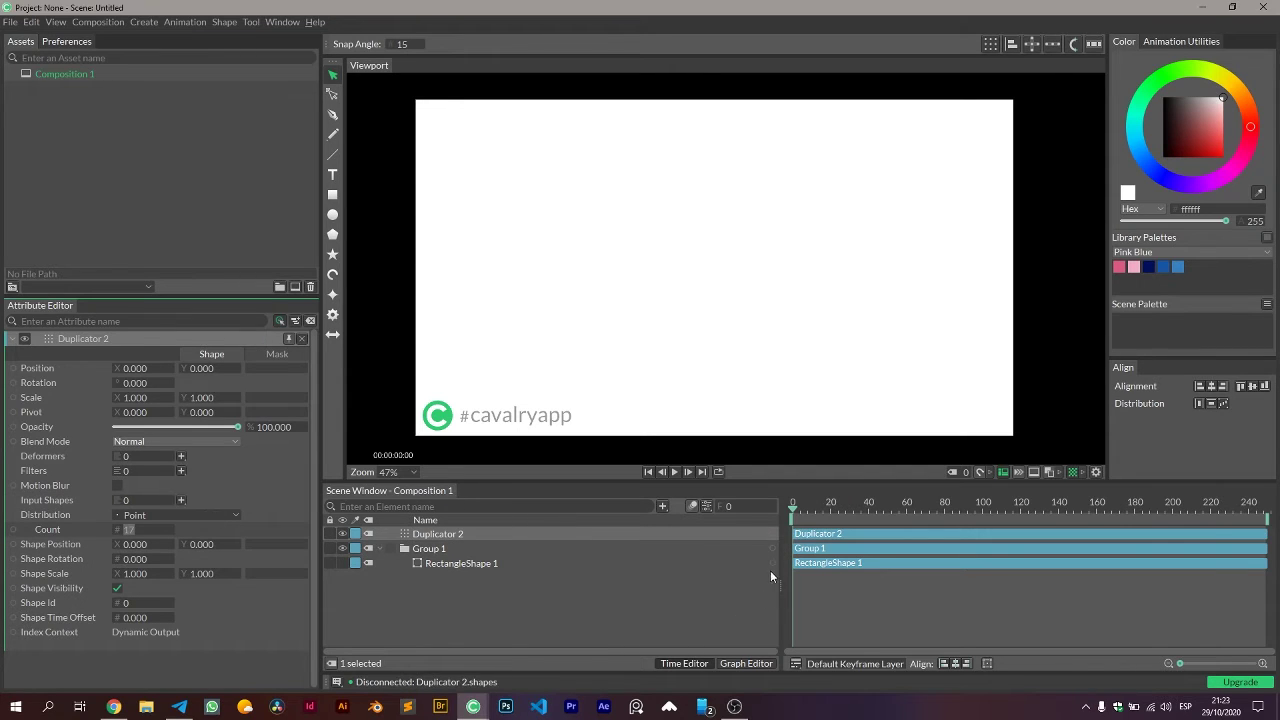
drag(771, 548, 165, 499)
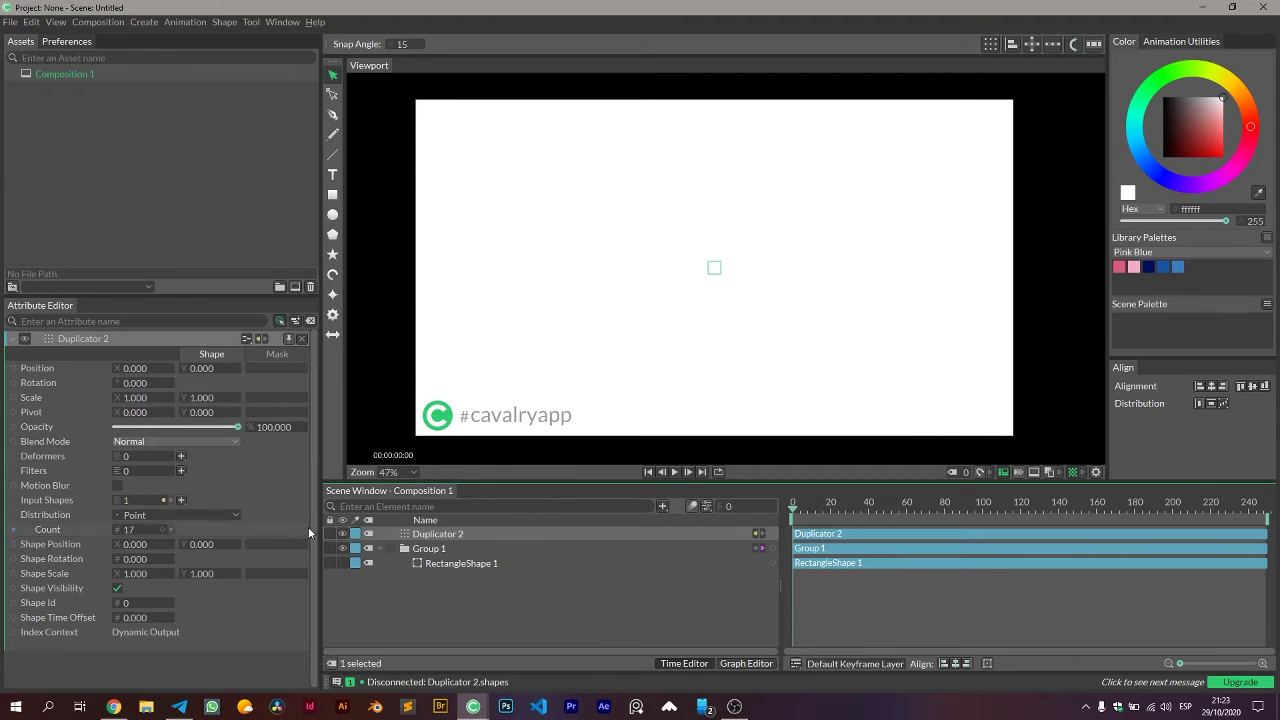
click(341, 564)
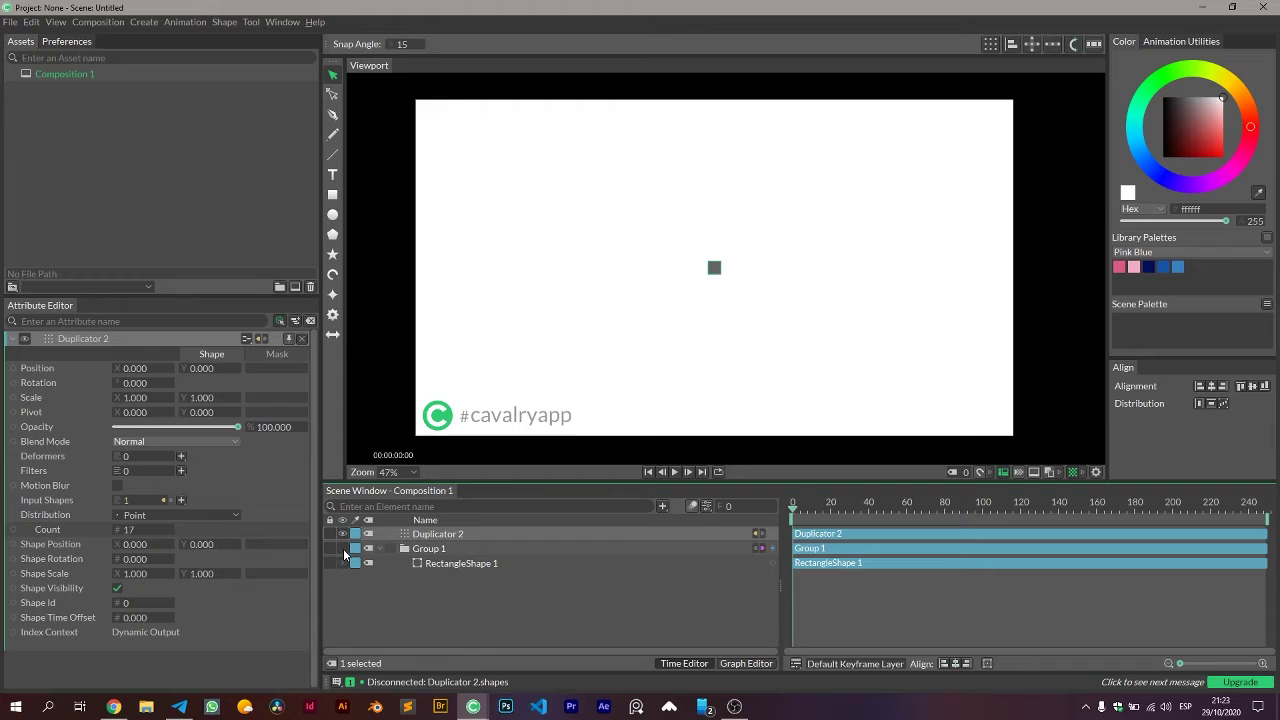
click(433, 566)
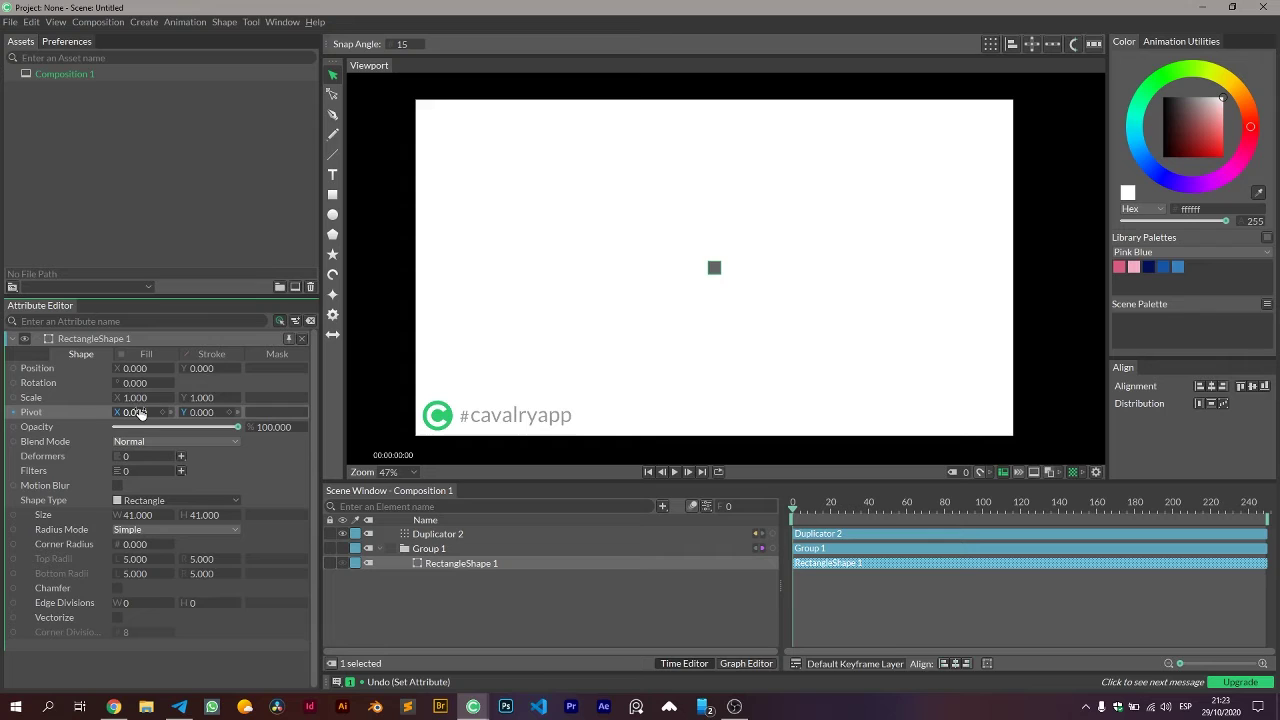
Add a Stagger behaviour to the rectangle's Pivot X and set its Maximum to 796
drag(158, 418, 218, 419)
key(ctrl+z)
right_click(74, 412)
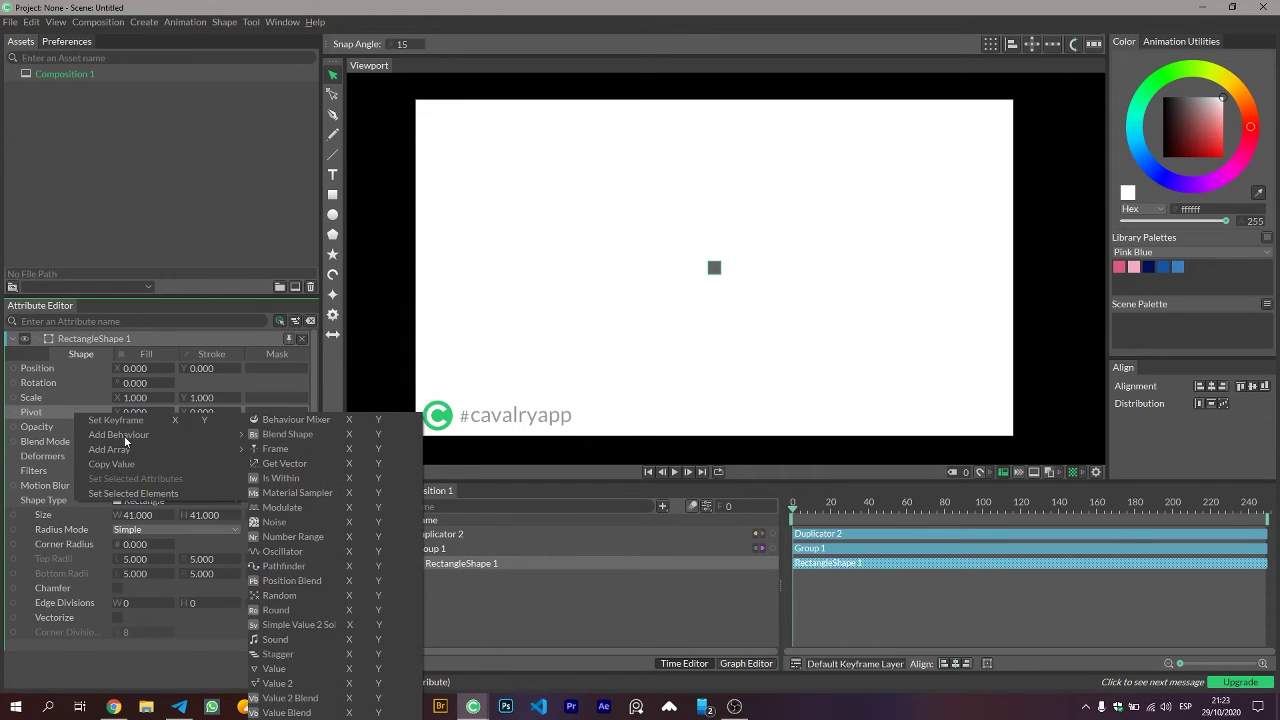
mouse_move(151, 430)
click(350, 652)
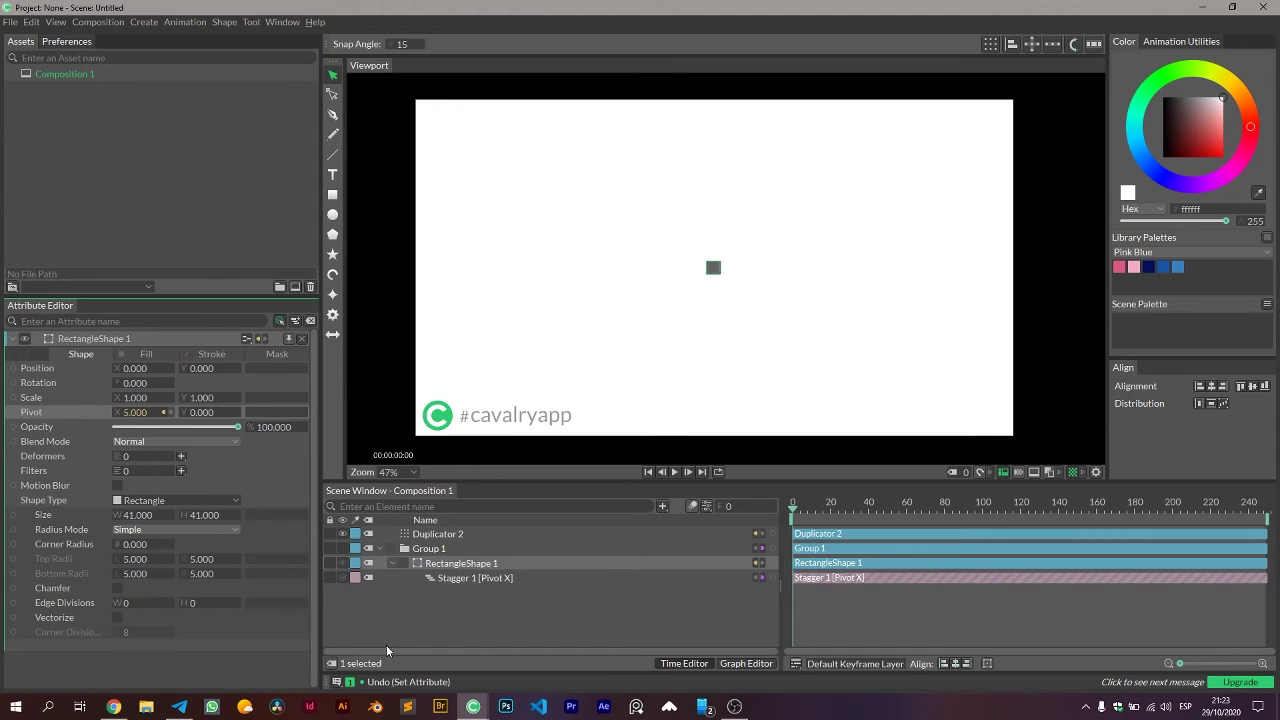
click(470, 578)
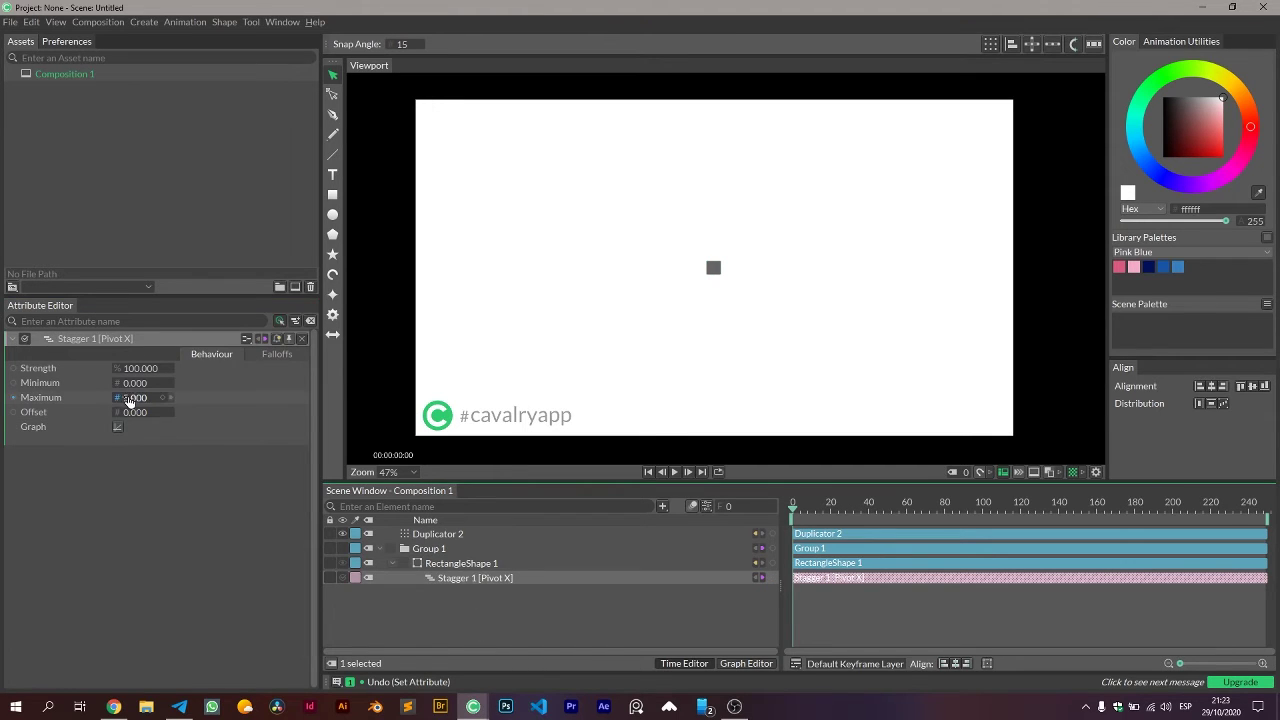
drag(134, 399, 662, 394)
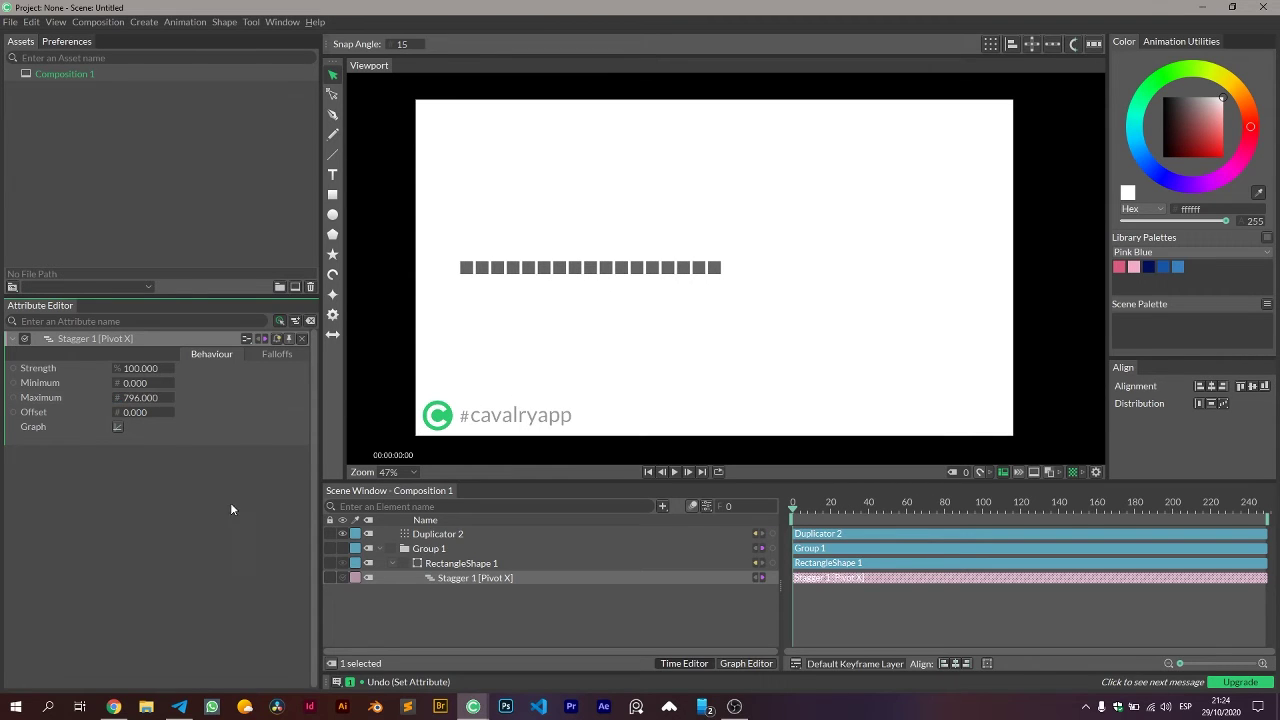
click(303, 338)
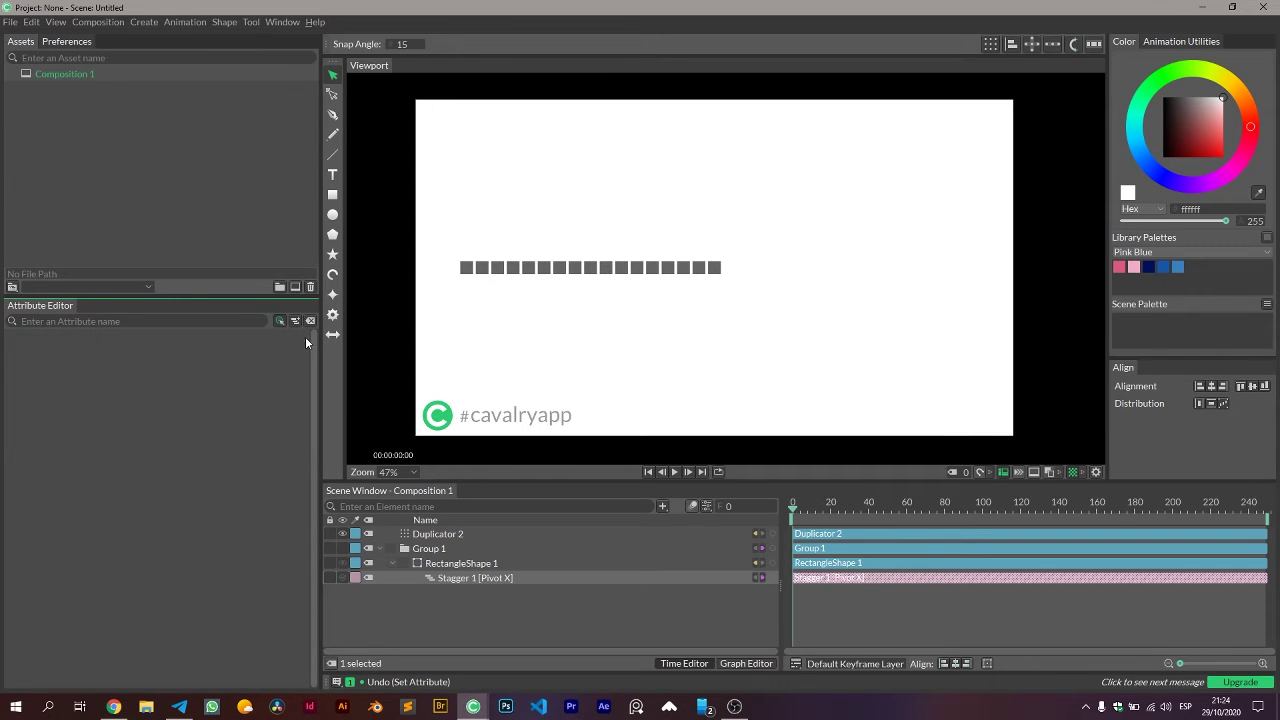
click(455, 550)
Set Group 1's rotation to 93 and slightly tilt the rectangle's rotation
click(150, 383)
text(93)
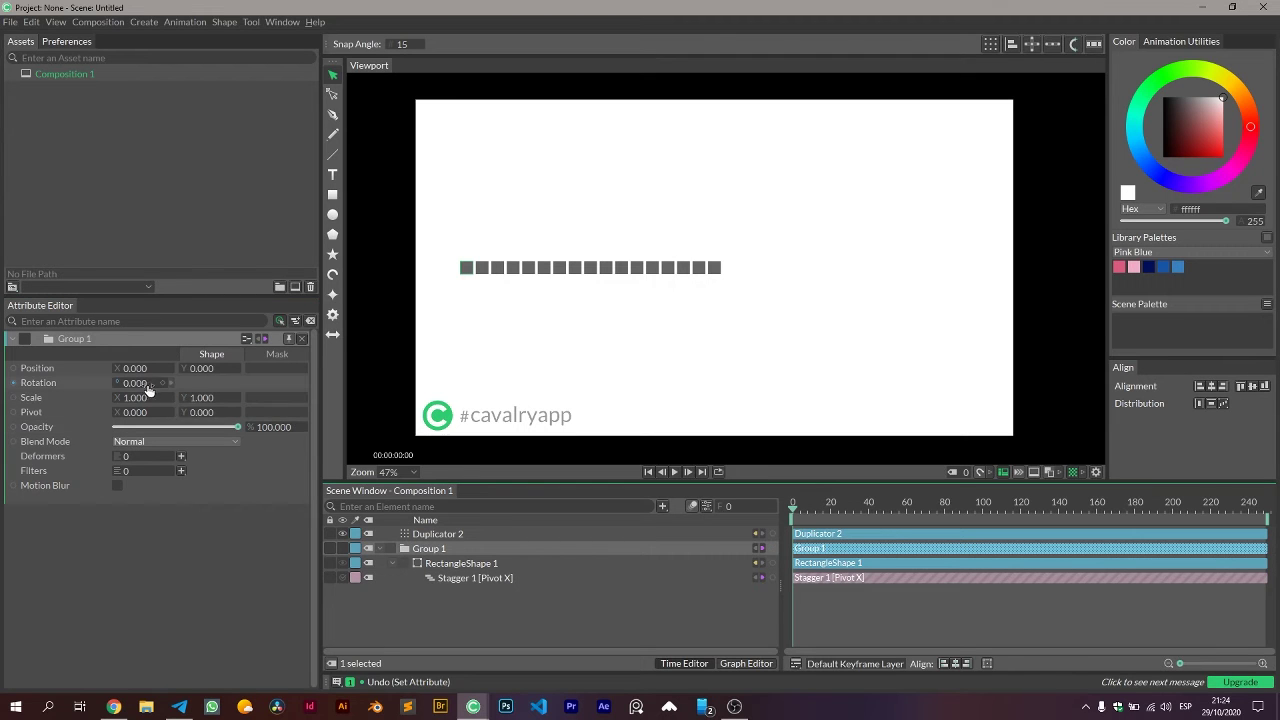
key(Return)
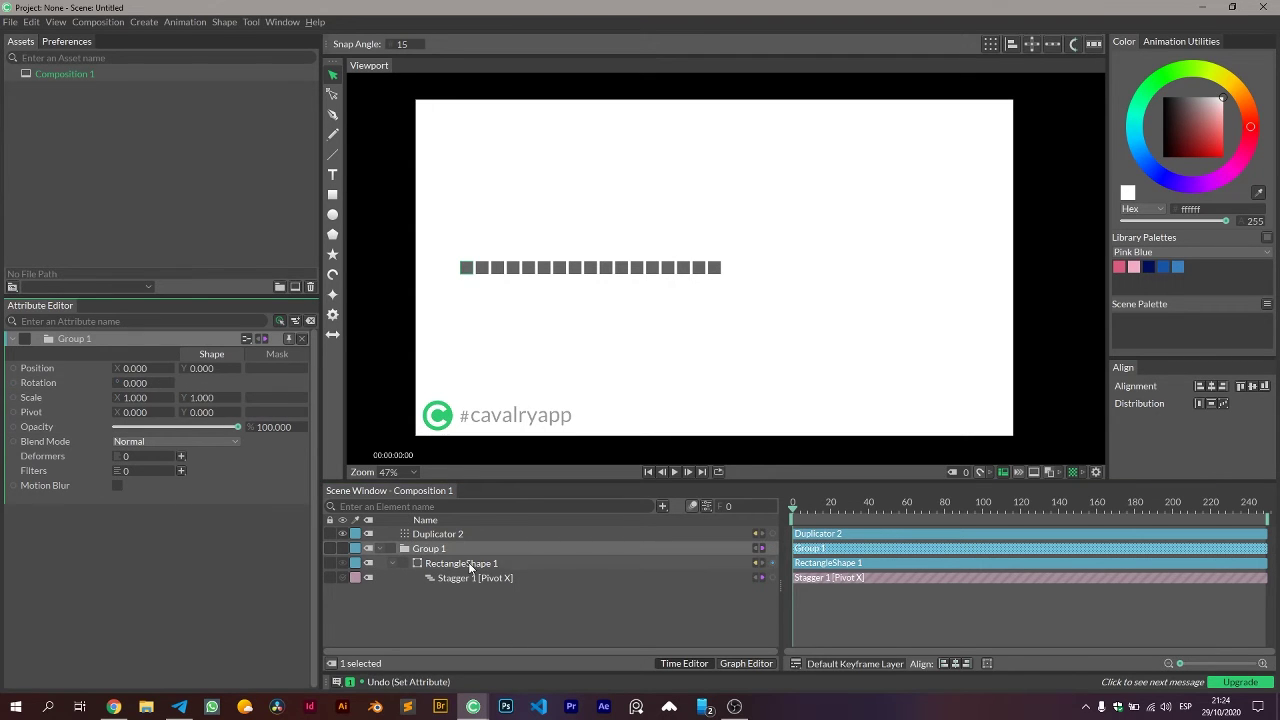
click(468, 562)
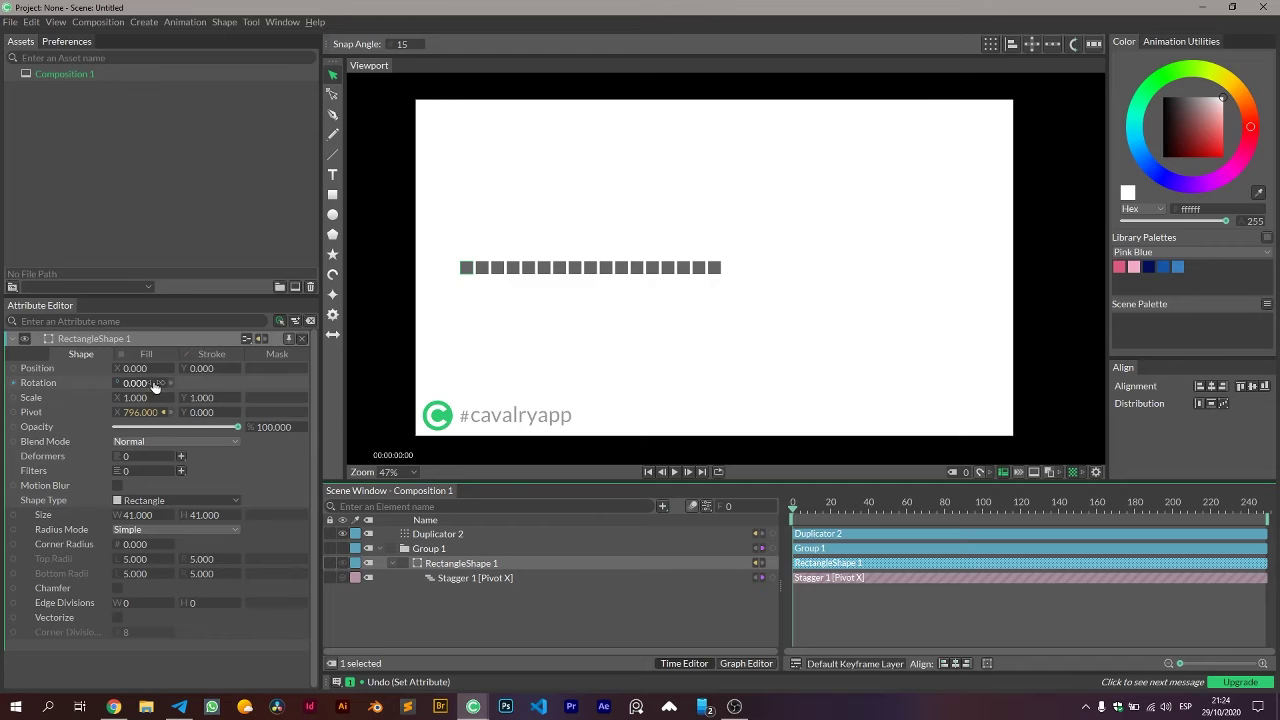
drag(153, 386, 246, 382)
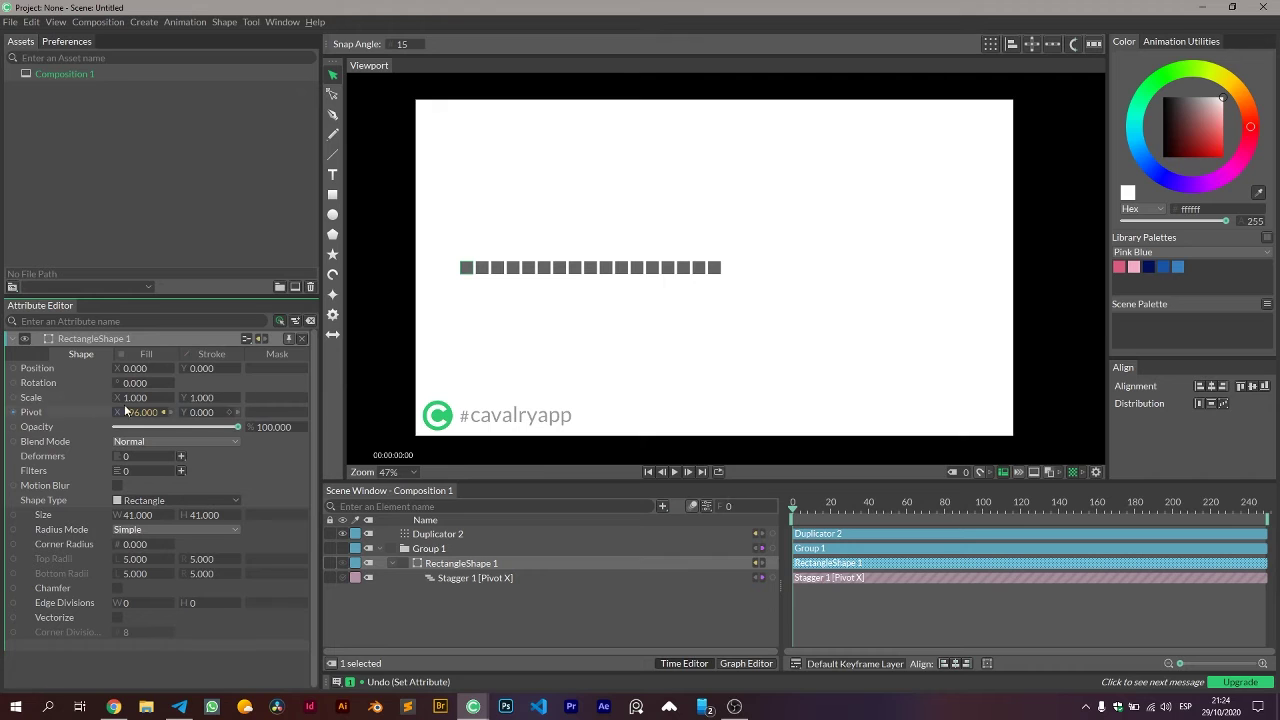
Add an Oscillator to the rectangle's Rotation with Minimum 0 and Maximum 180, then preview it
right_click(58, 379)
mouse_move(173, 403)
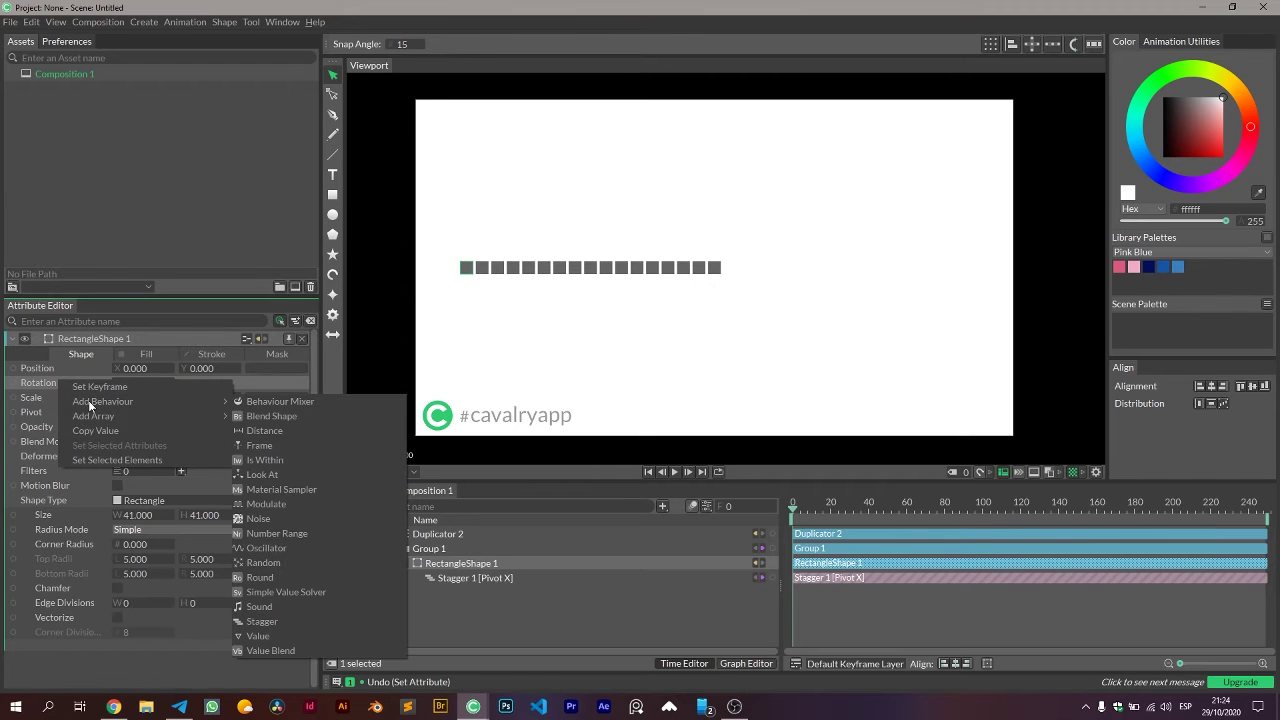
click(280, 549)
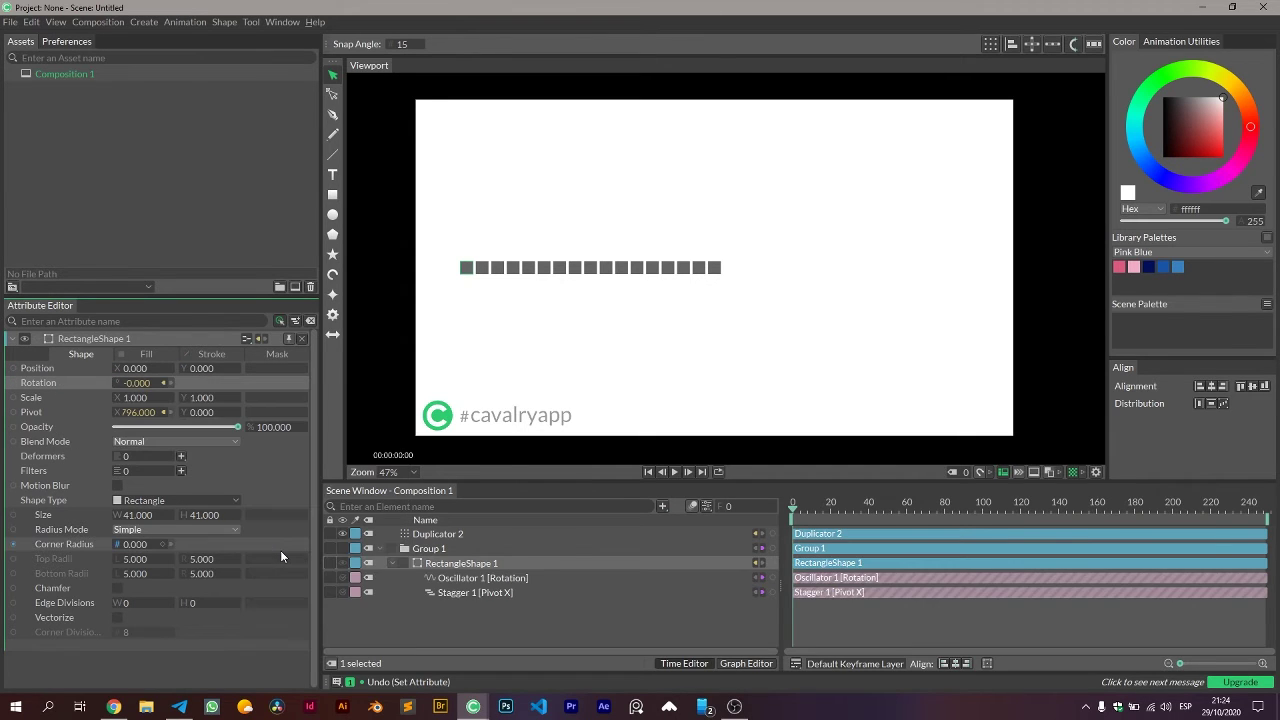
click(469, 580)
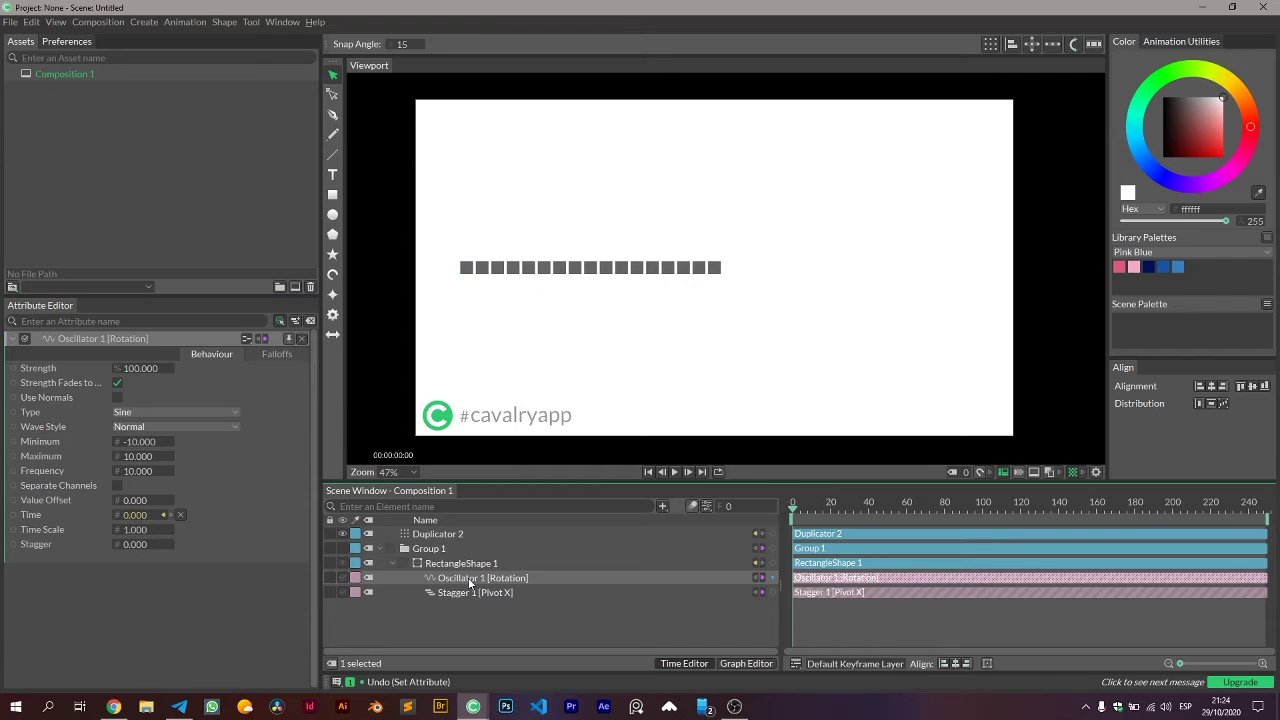
click(145, 456)
text(180)
key(Return)
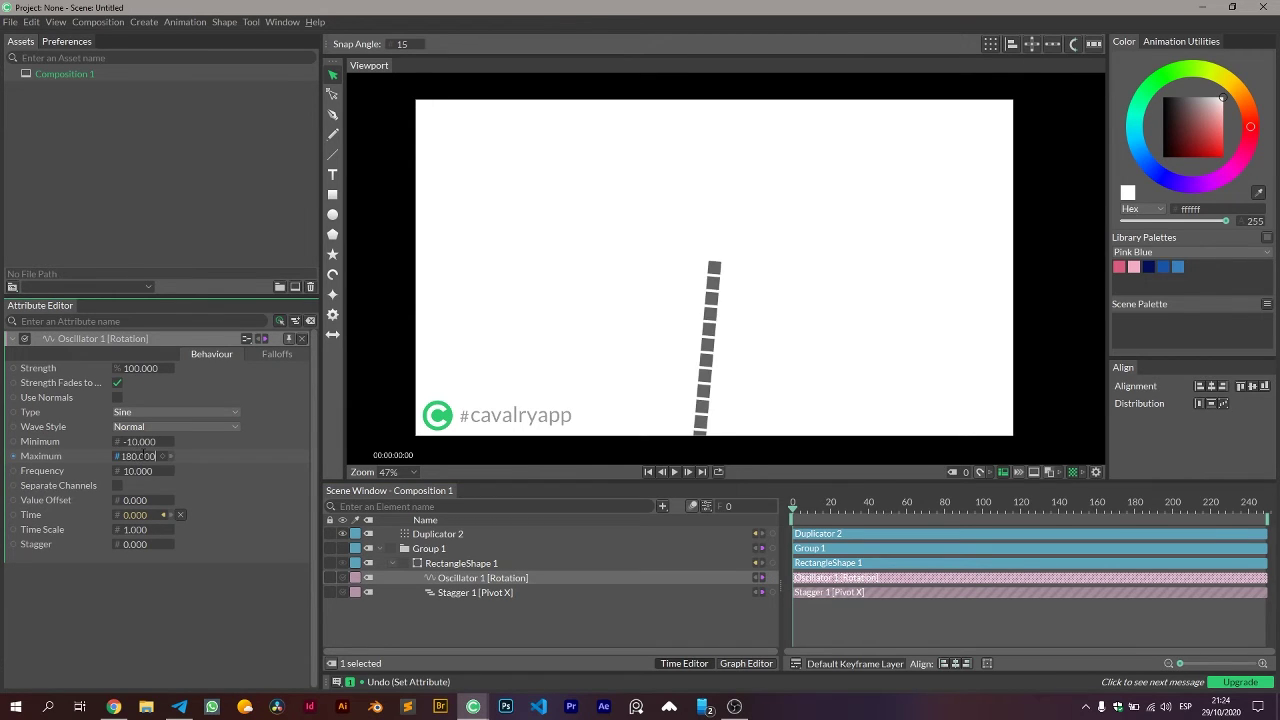
click(138, 441)
text(0)
key(Return)
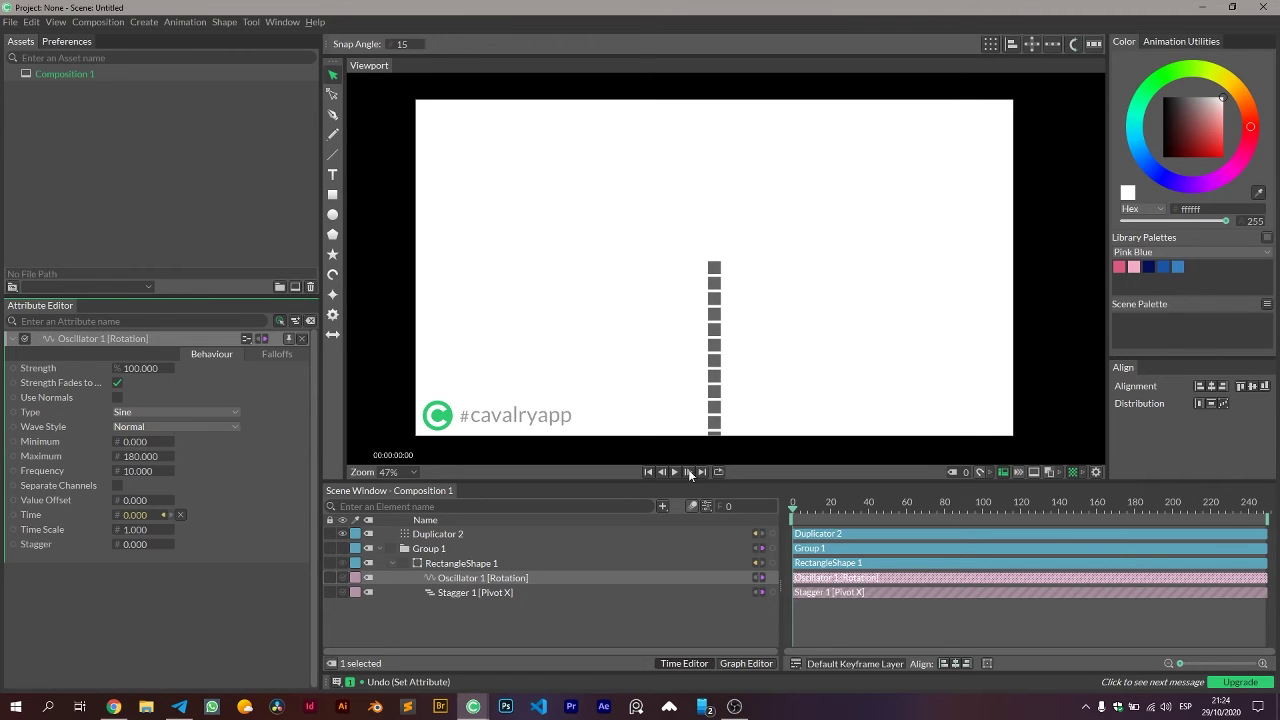
mouse_move(798, 498)
mouse_down()
mouse_move(1004, 497)
mouse_move(792, 507)
mouse_up()
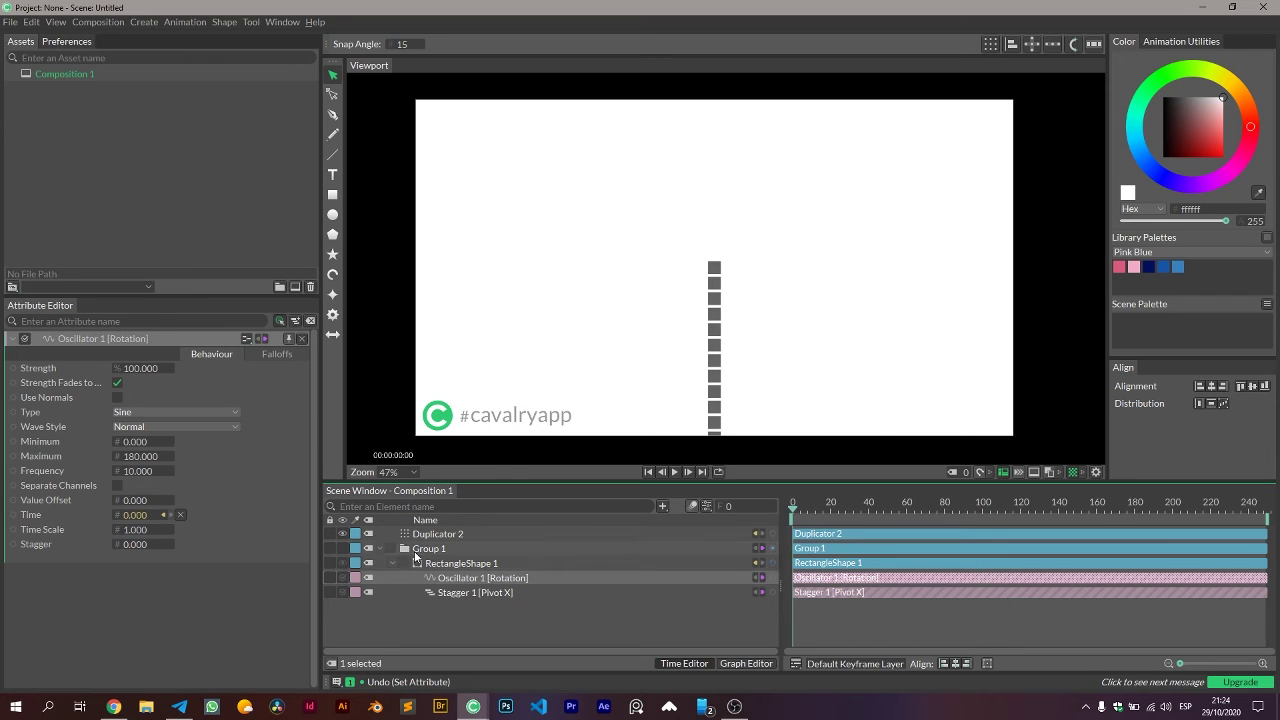
Open Group 1's deformer list and close it without adding anything
click(428, 549)
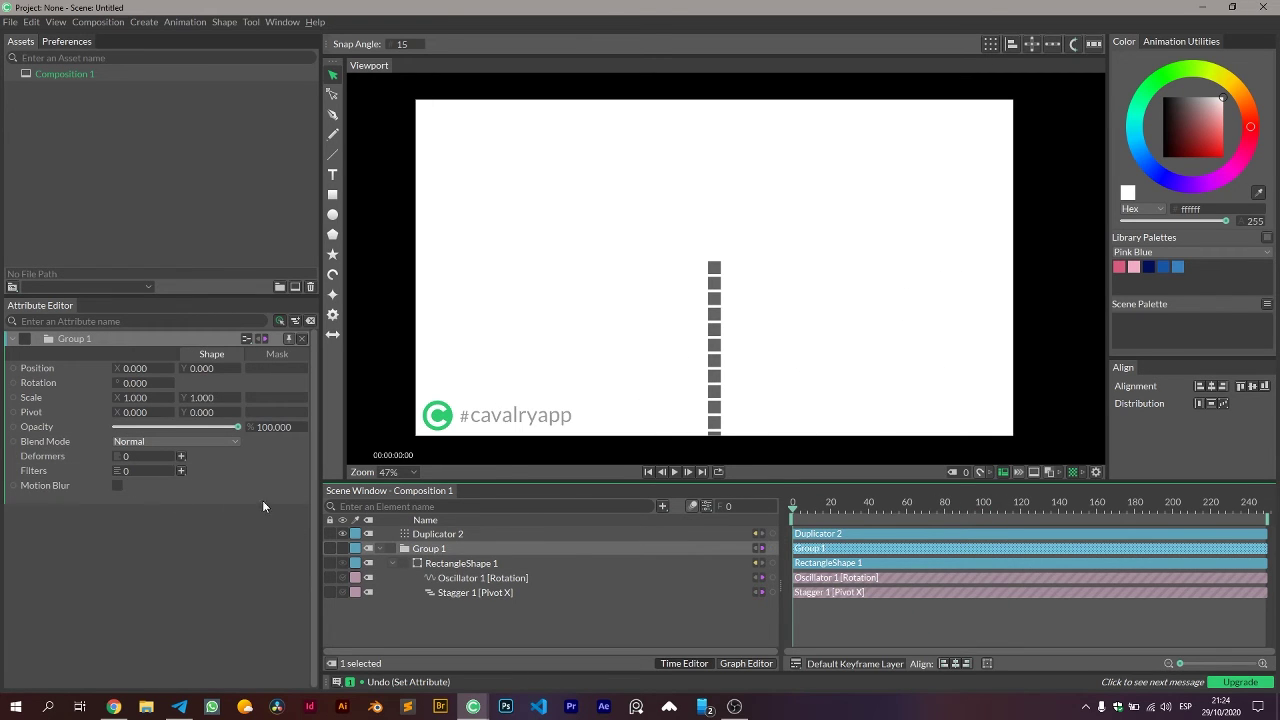
click(182, 456)
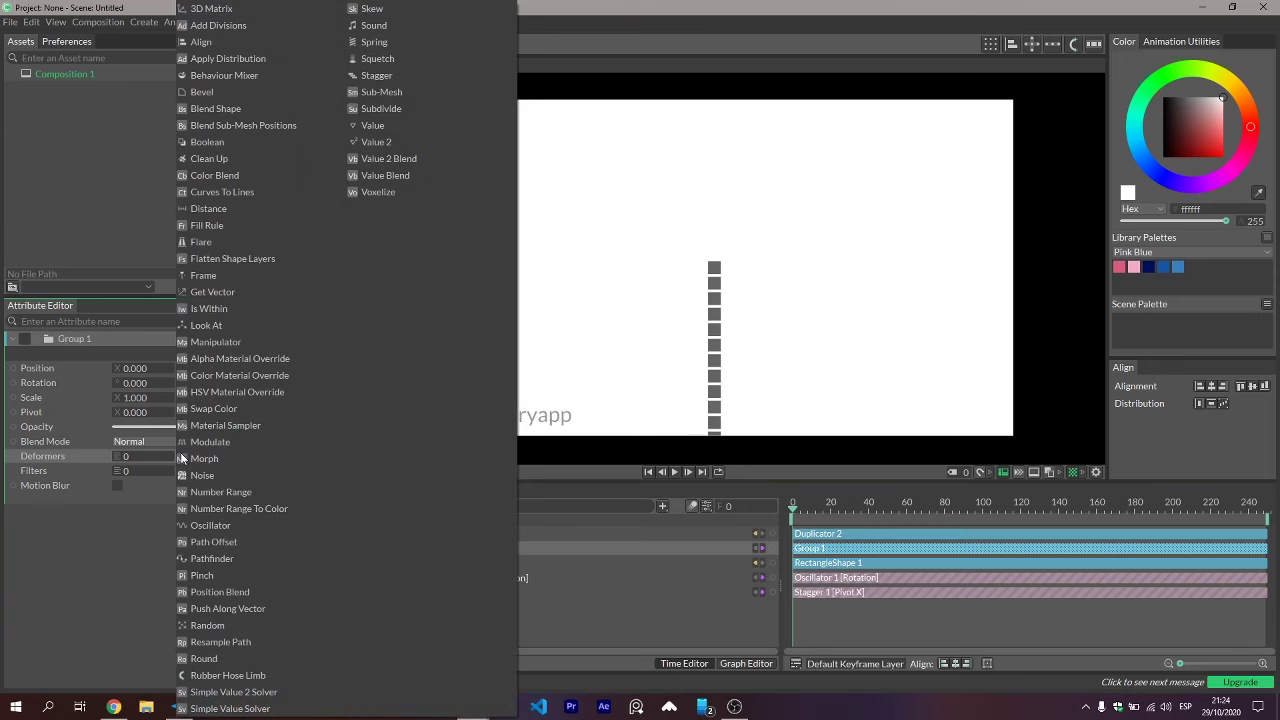
click(140, 590)
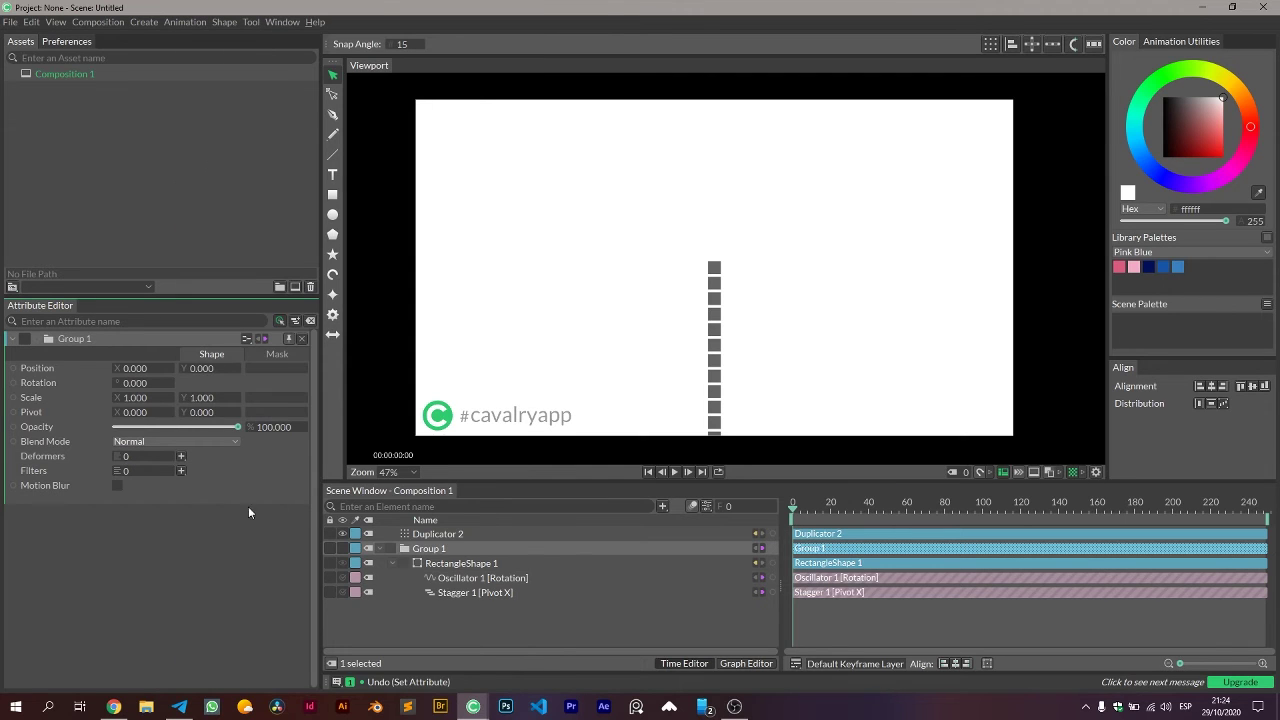
Select Duplicator 2, test Shape Time Offset, and show its Add Behaviour submenu
click(477, 535)
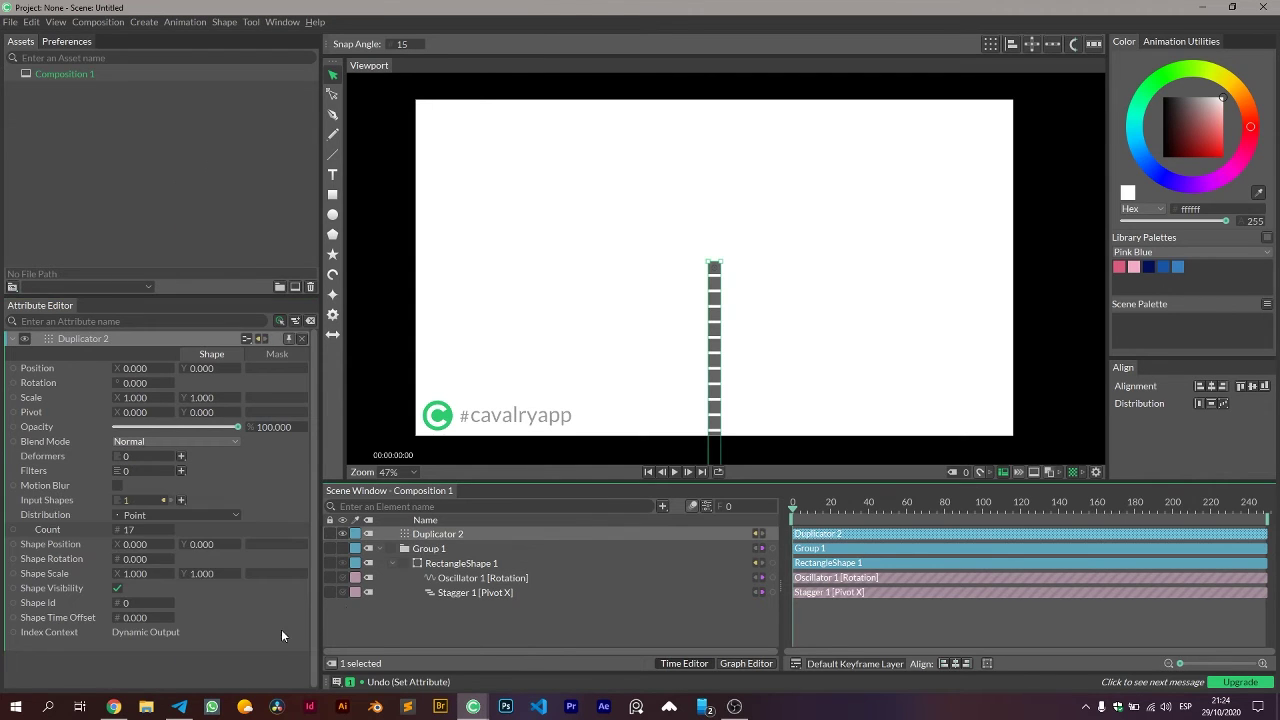
drag(170, 618, 81, 624)
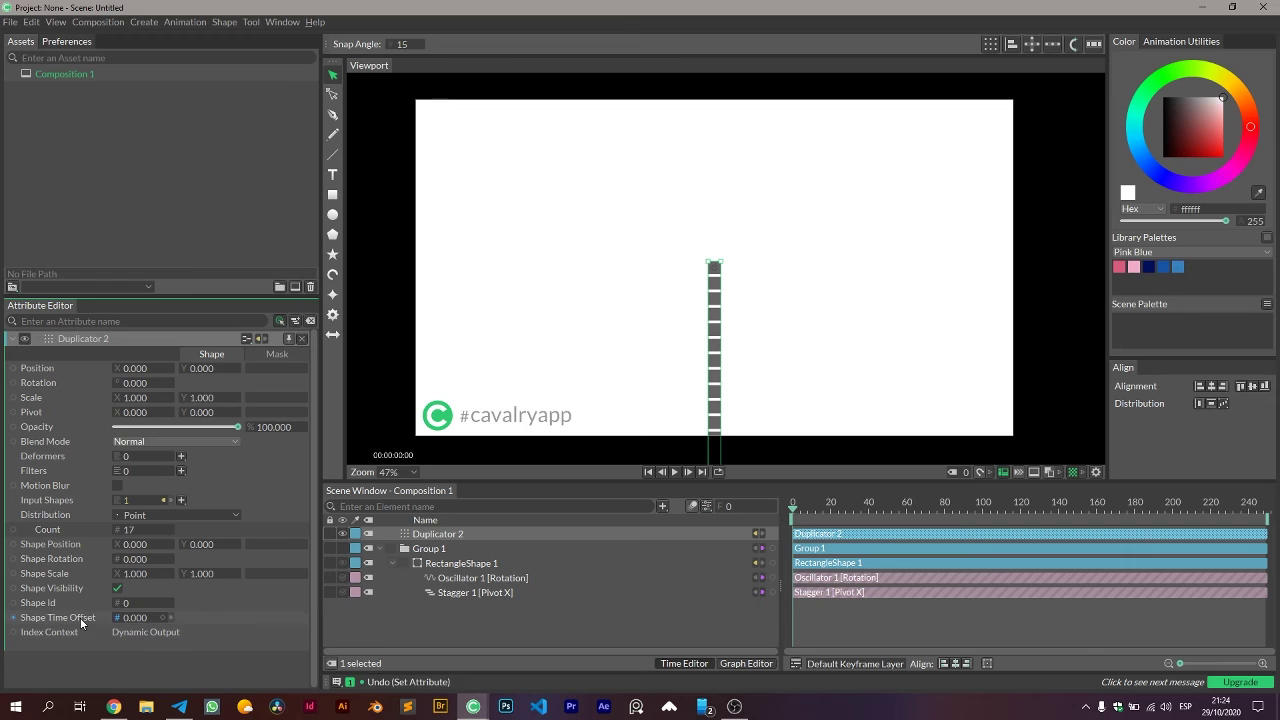
right_click(81, 620)
mouse_move(115, 640)
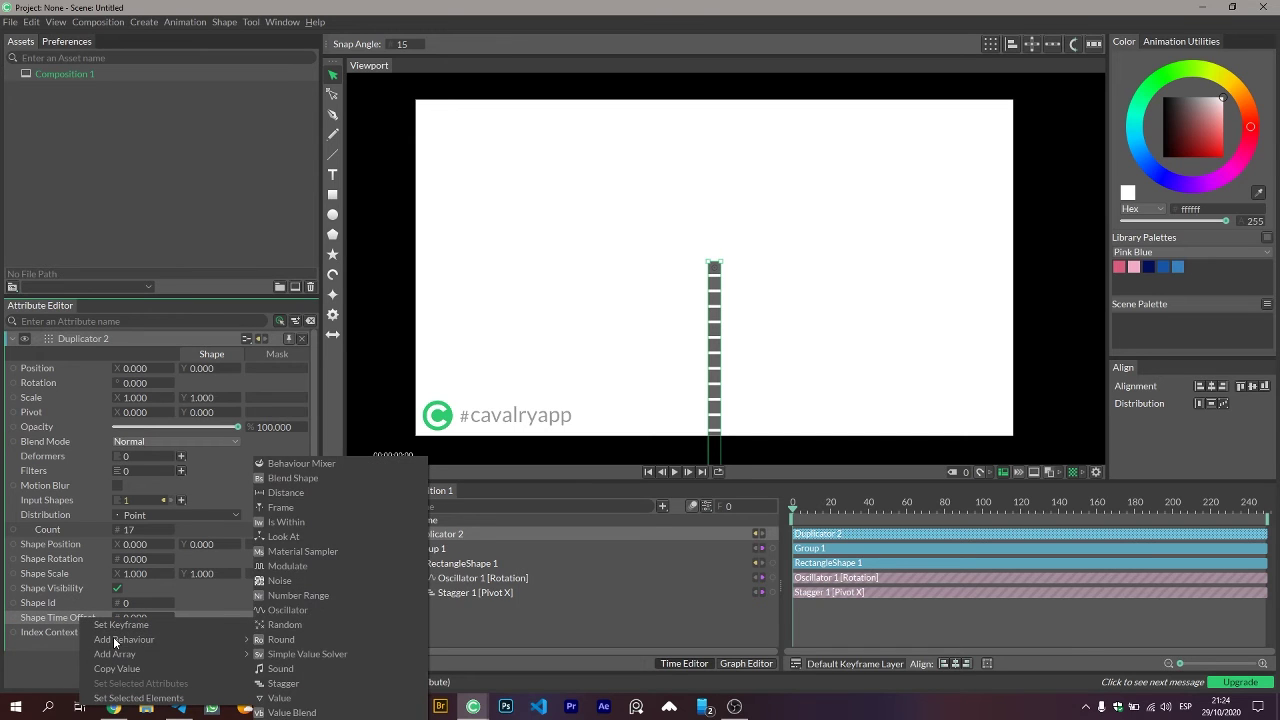
right_click(68, 611)
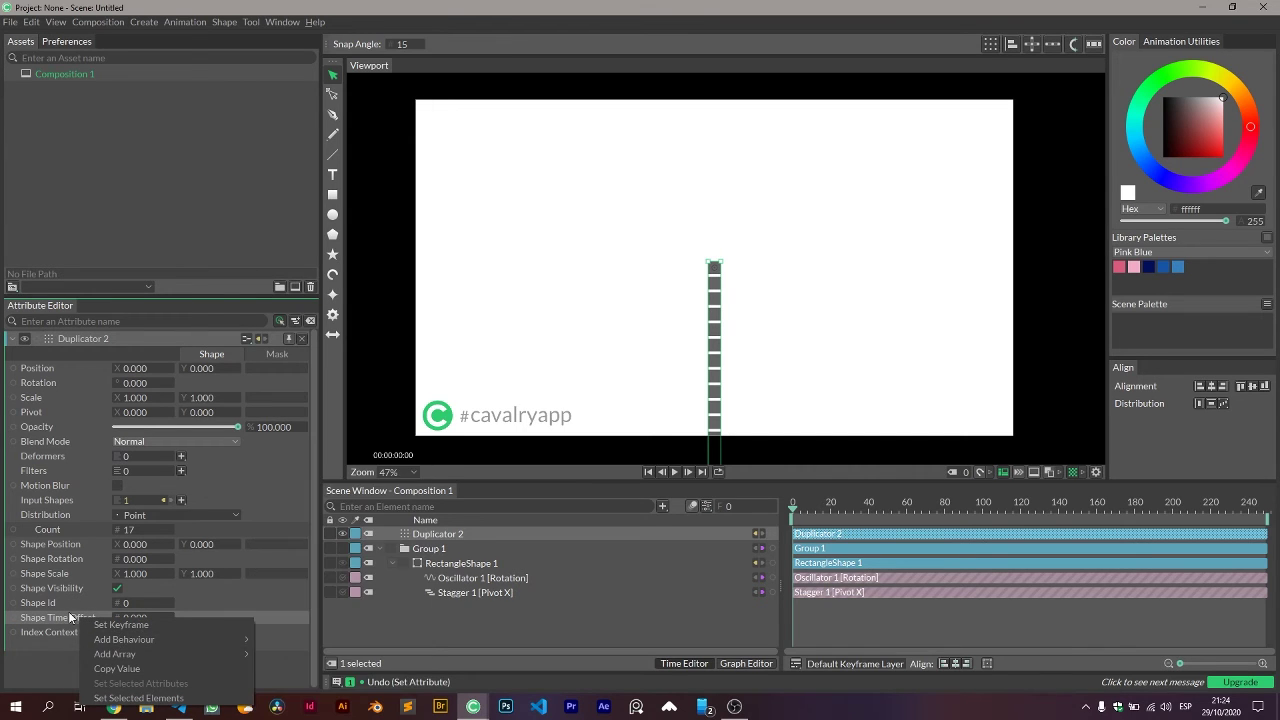
mouse_move(131, 632)
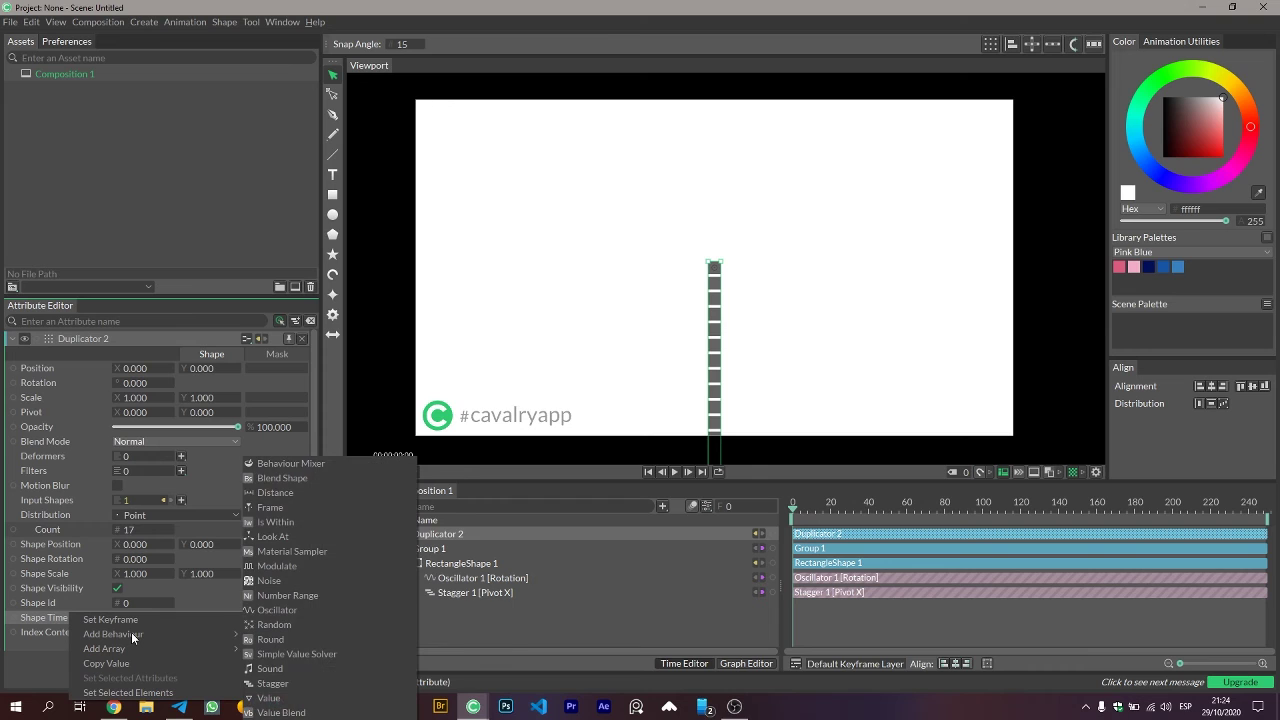
Attach Stagger 2 to Shape Time Offset with Maximum 34 and play back the wave
click(274, 683)
click(473, 550)
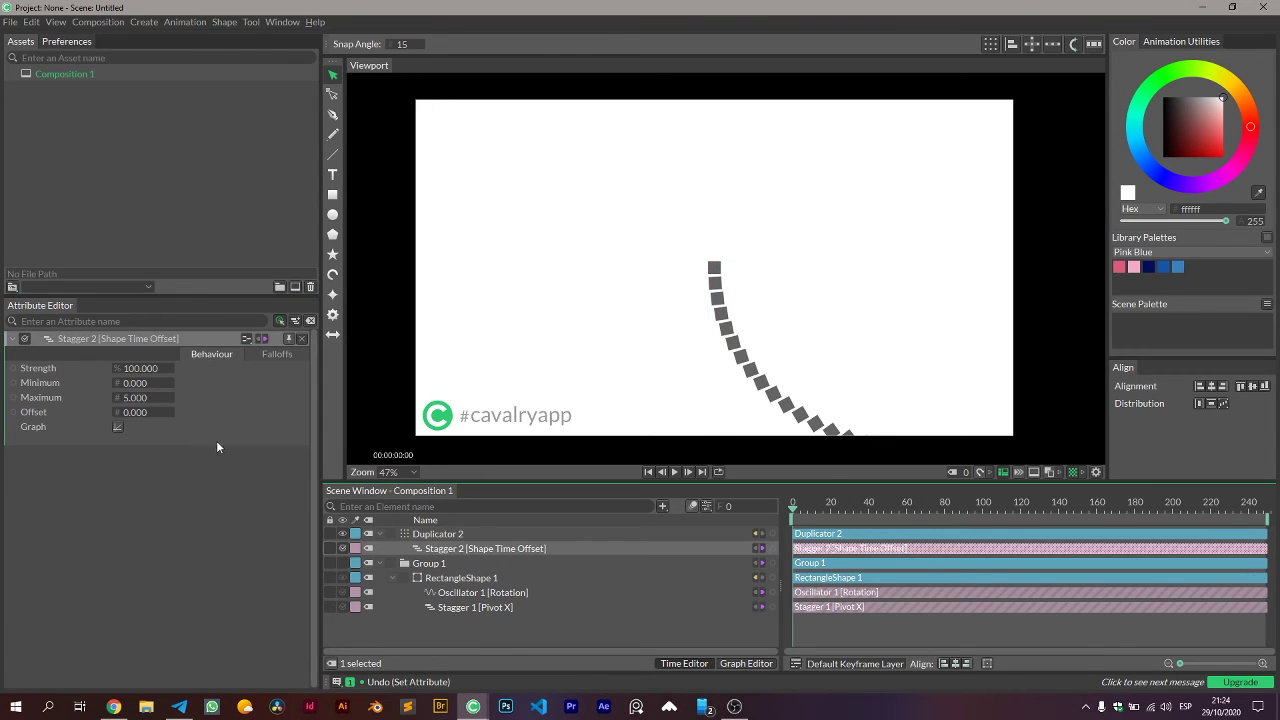
drag(137, 397, 149, 402)
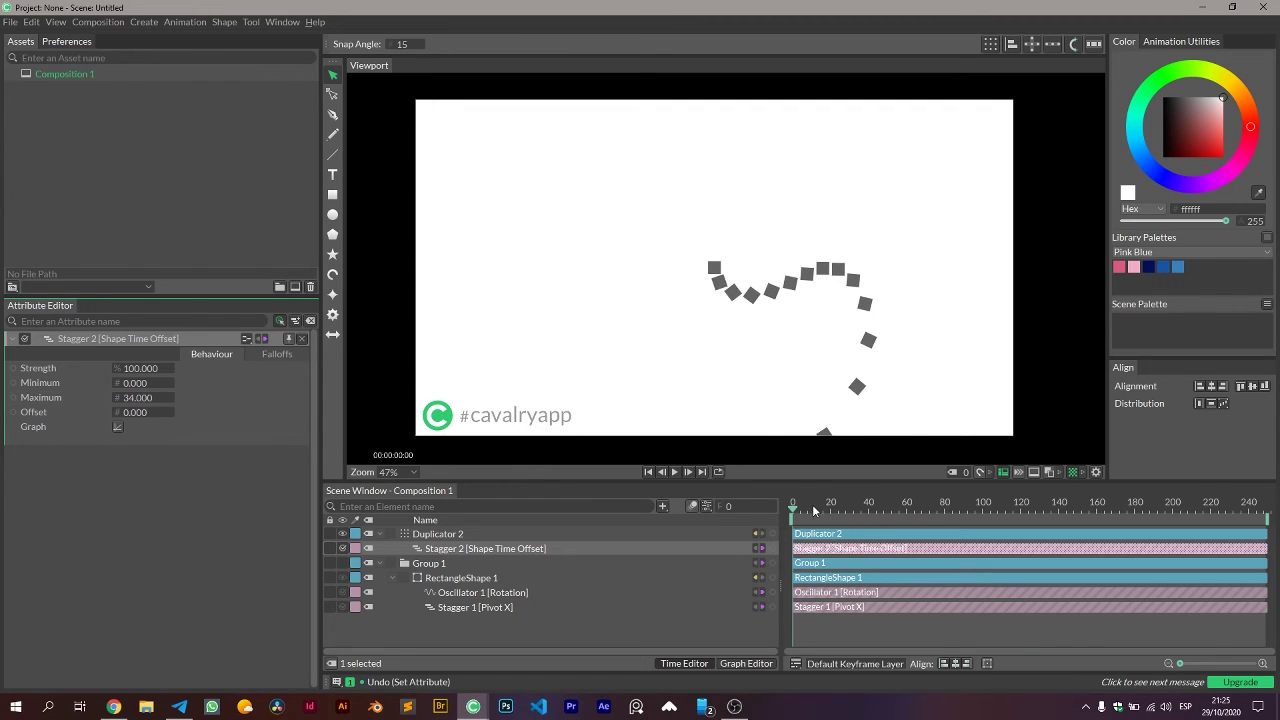
click(673, 473)
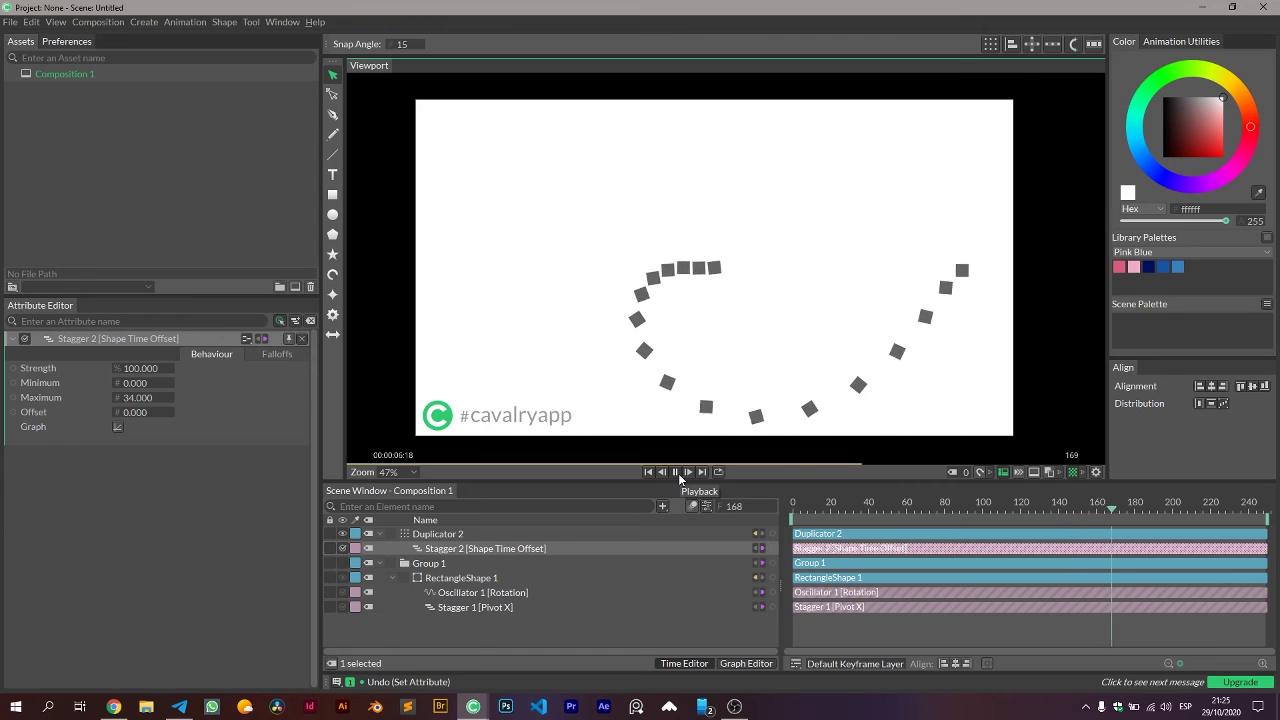
click(676, 473)
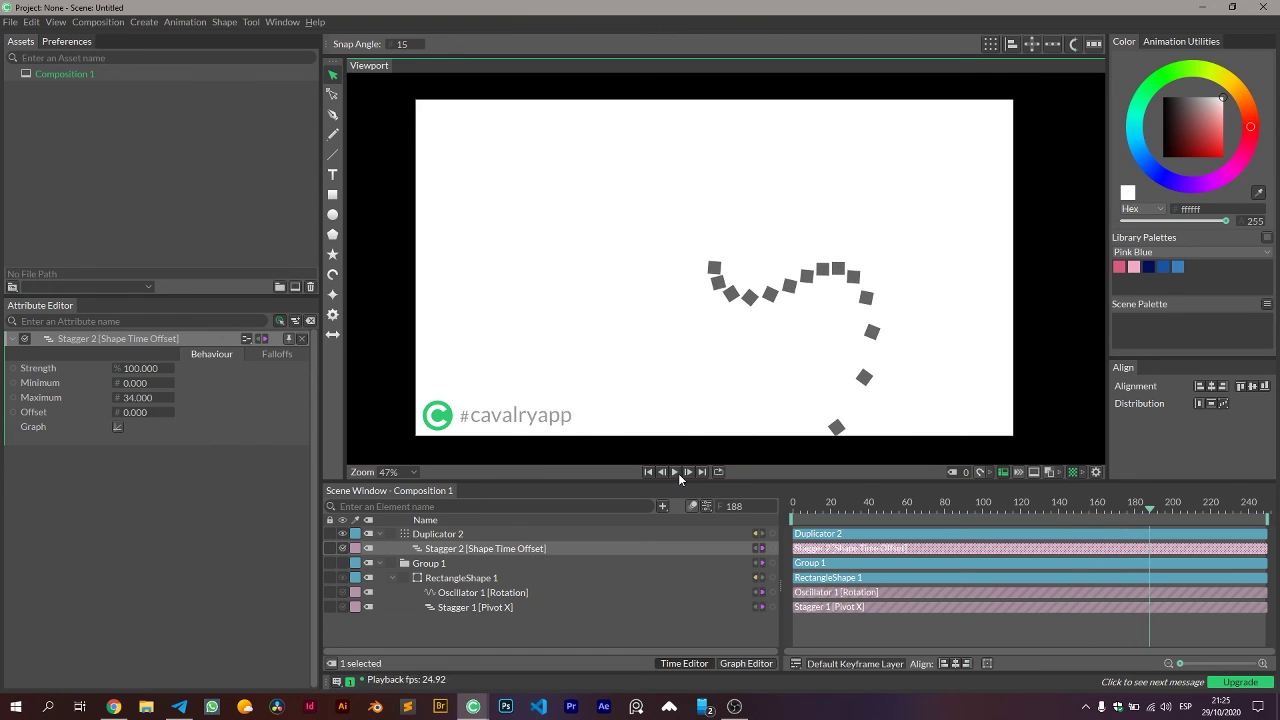
Set Duplicator 2's Position Y to 361, rewind to frame 0, and clear the selection
click(458, 535)
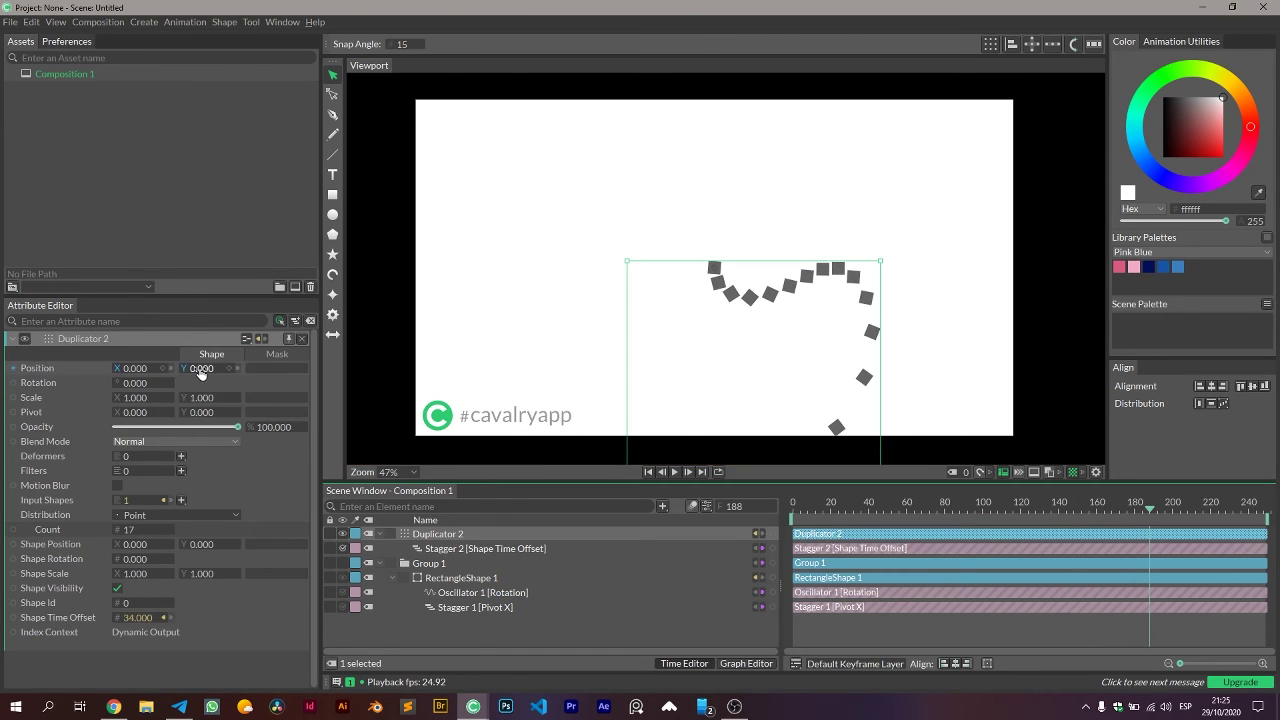
drag(200, 372, 441, 364)
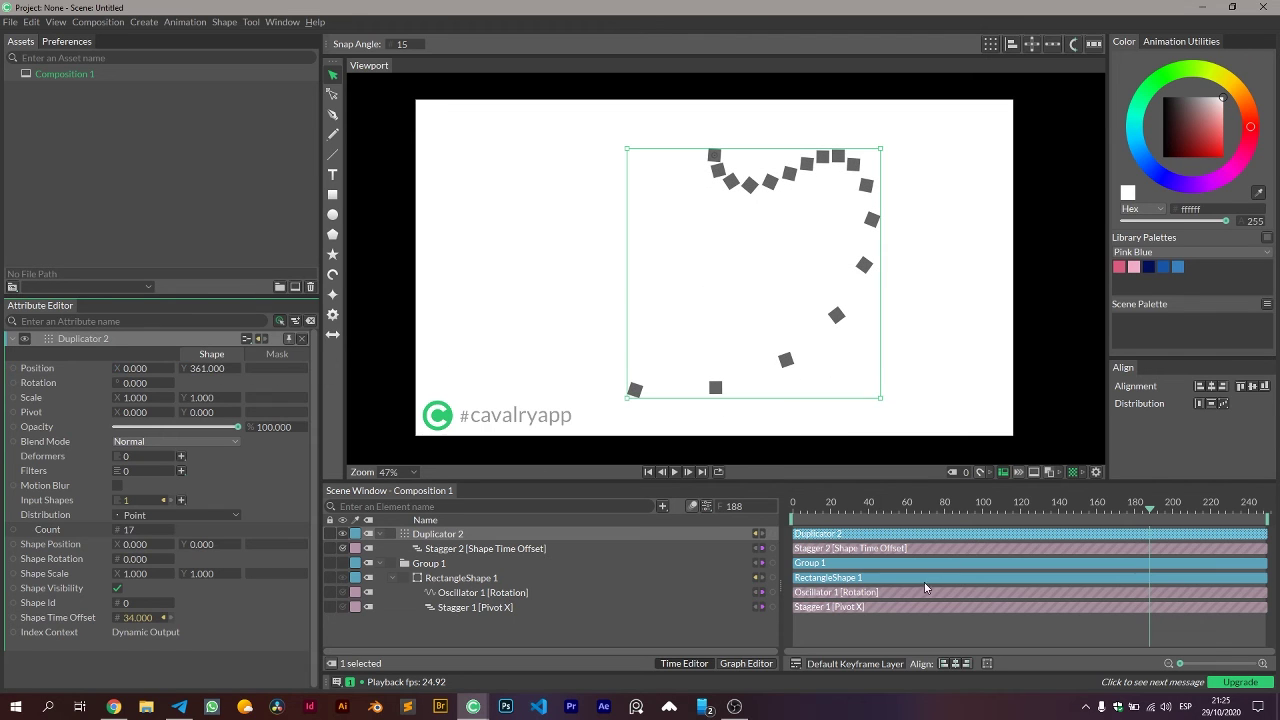
drag(1050, 508, 758, 513)
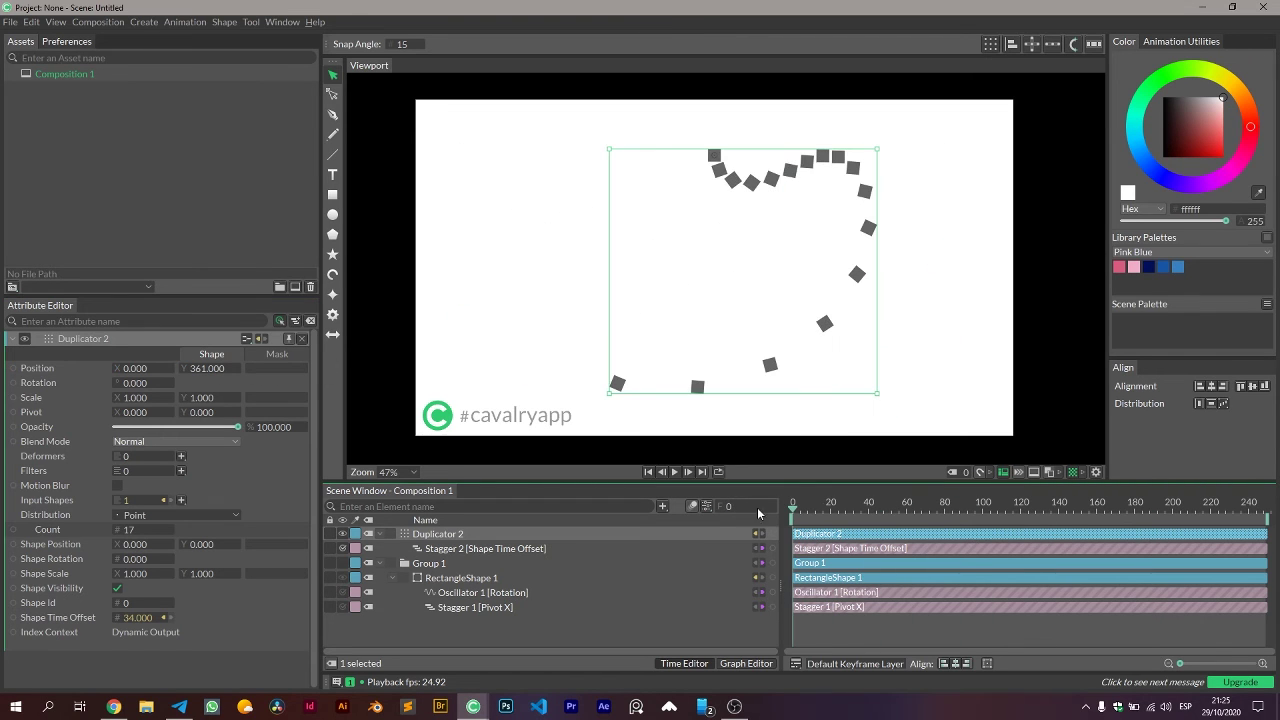
click(836, 643)
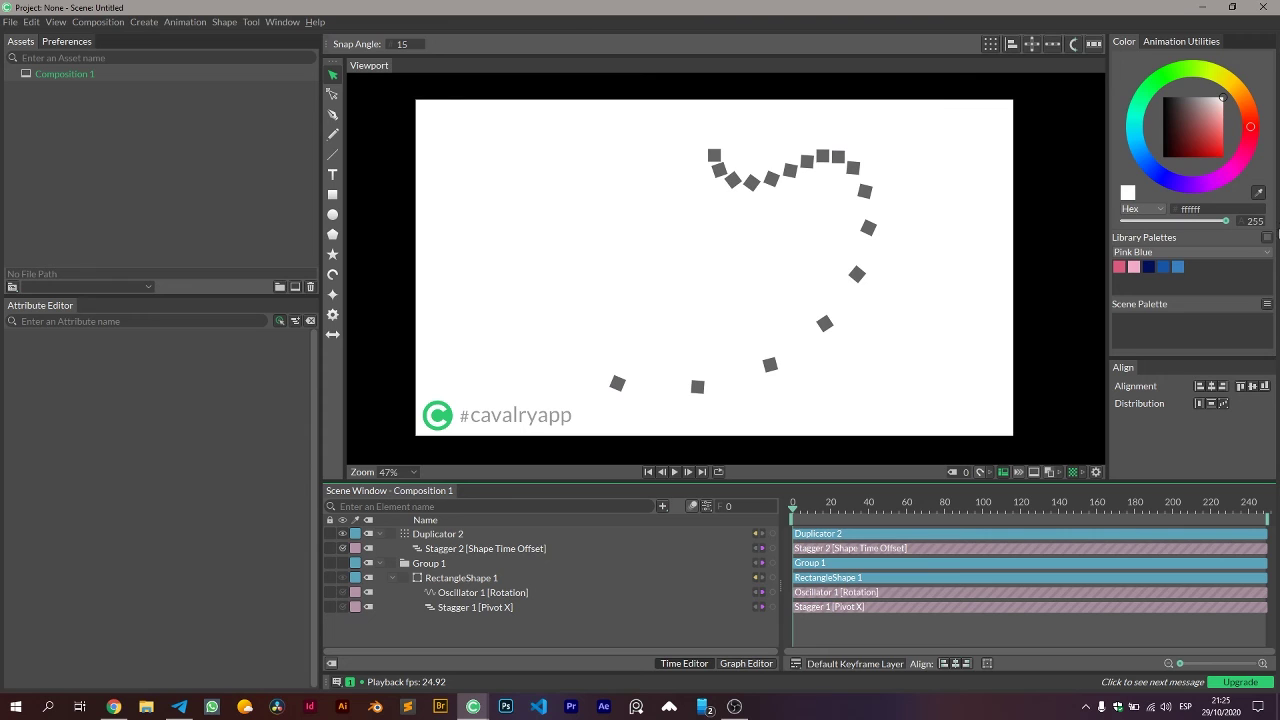
Create a Color Array from the Pink Blue palette, feed it into RectangleShape 1's Fill Color, and disable Auto Index
click(1267, 241)
click(1200, 345)
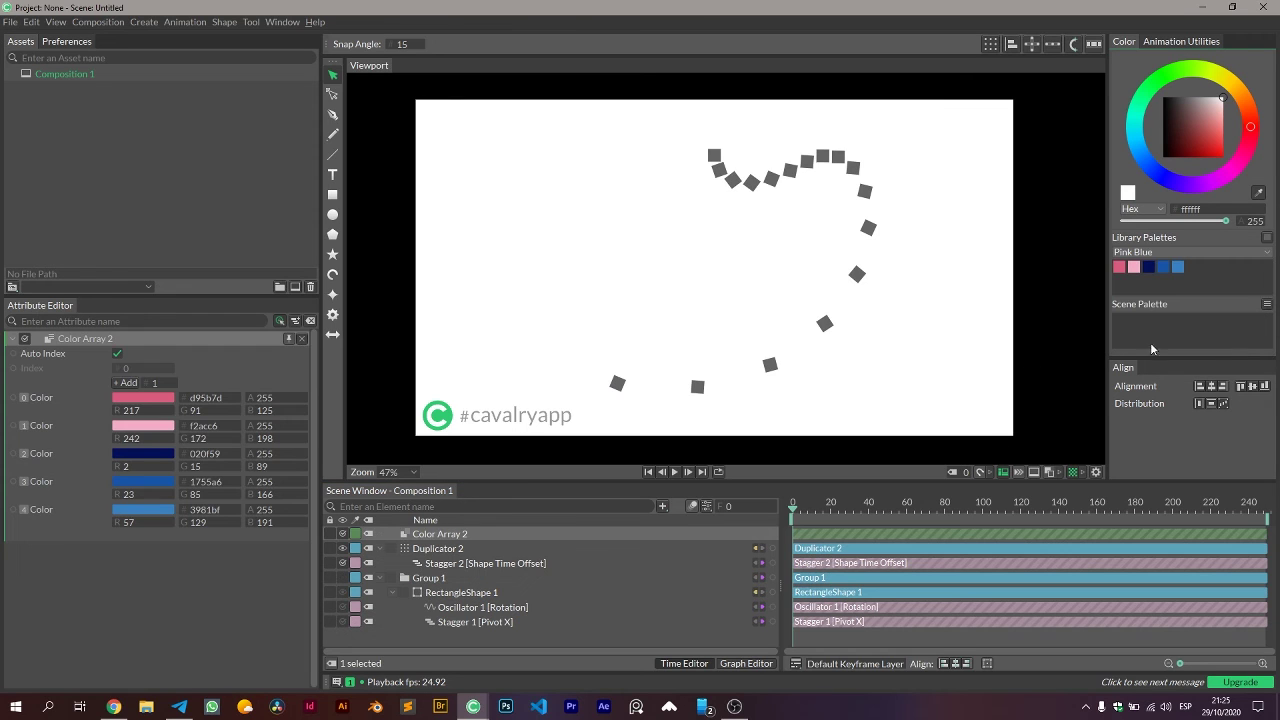
drag(38, 339, 445, 600)
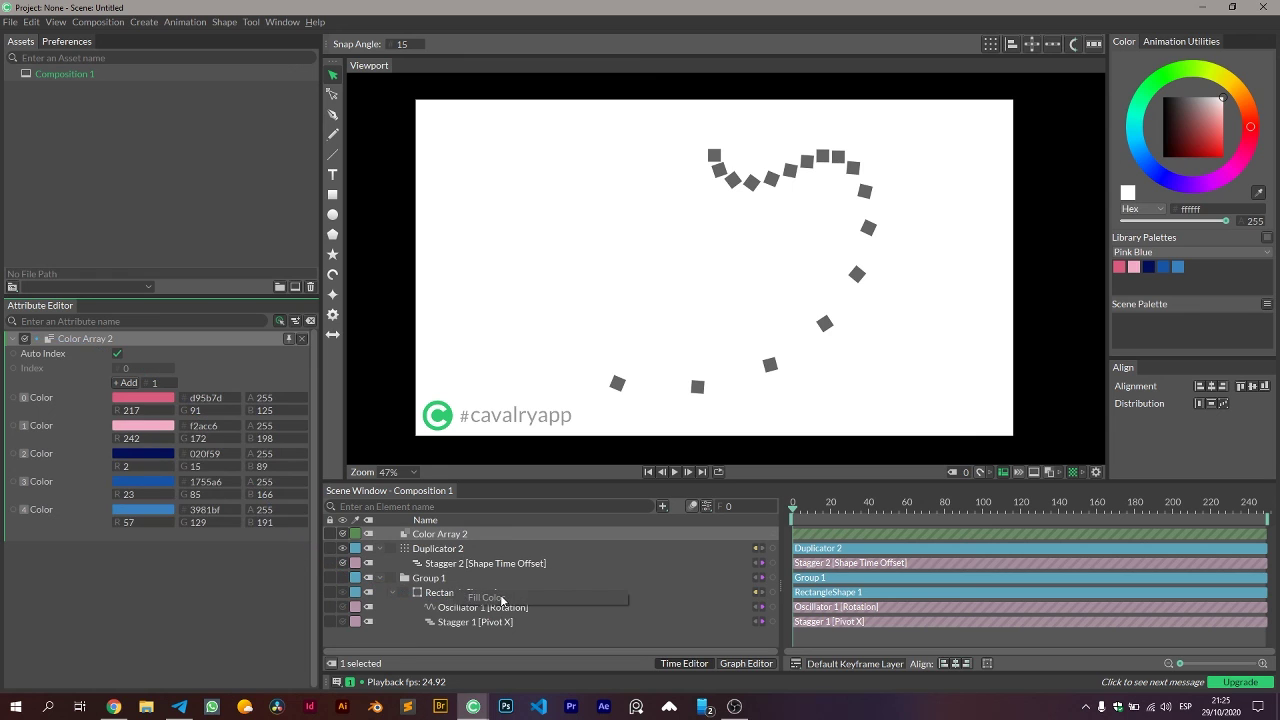
click(502, 600)
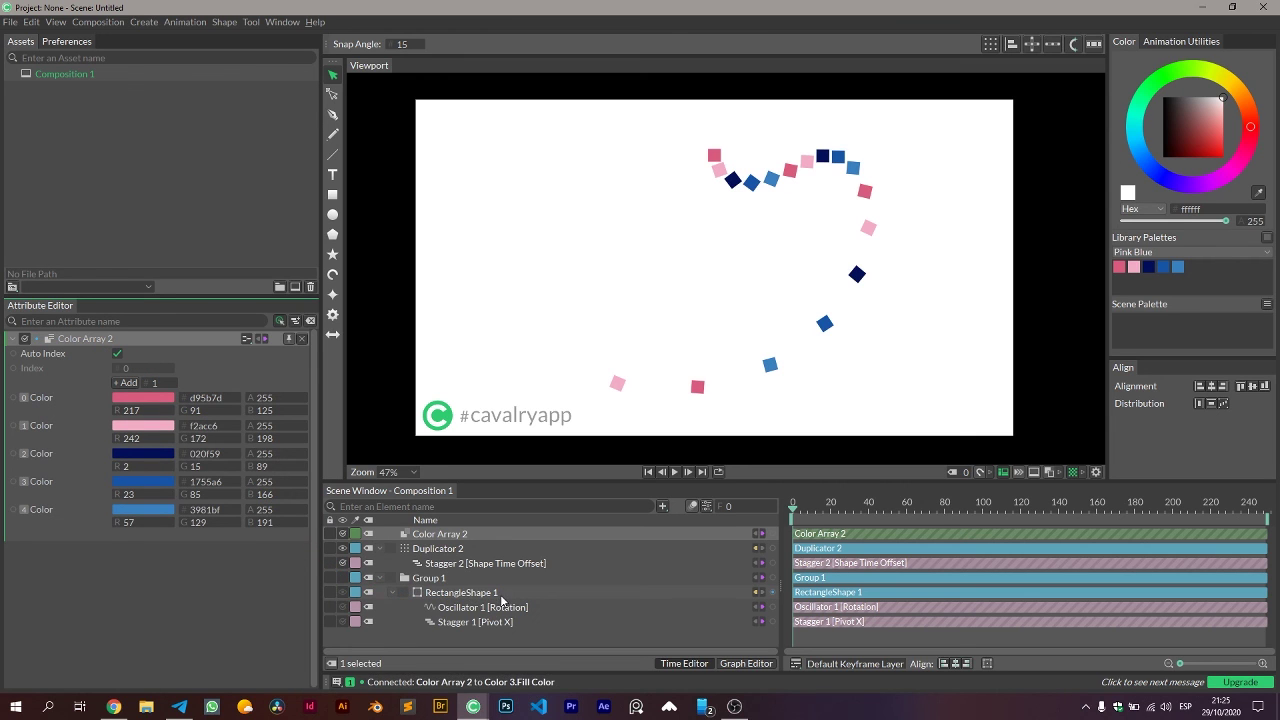
click(117, 355)
Add a Random behaviour to the Color Array's Index with Maximum 4
right_click(97, 369)
mouse_move(170, 395)
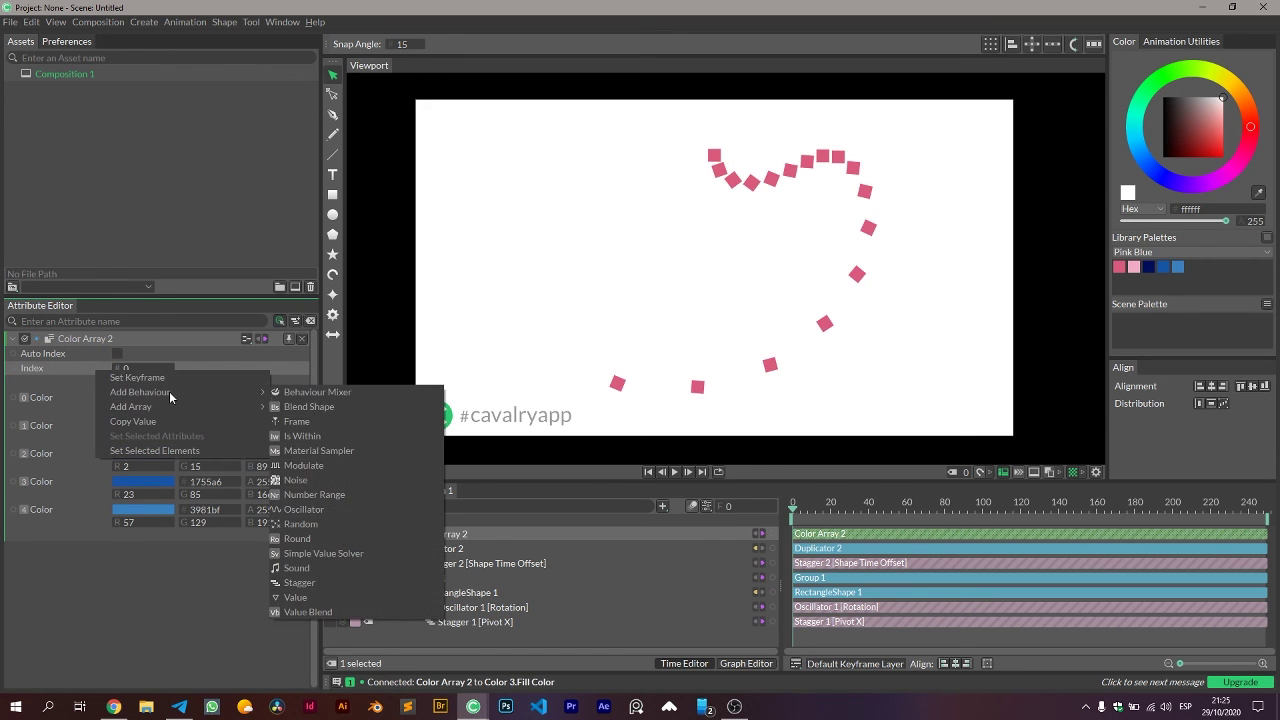
click(300, 524)
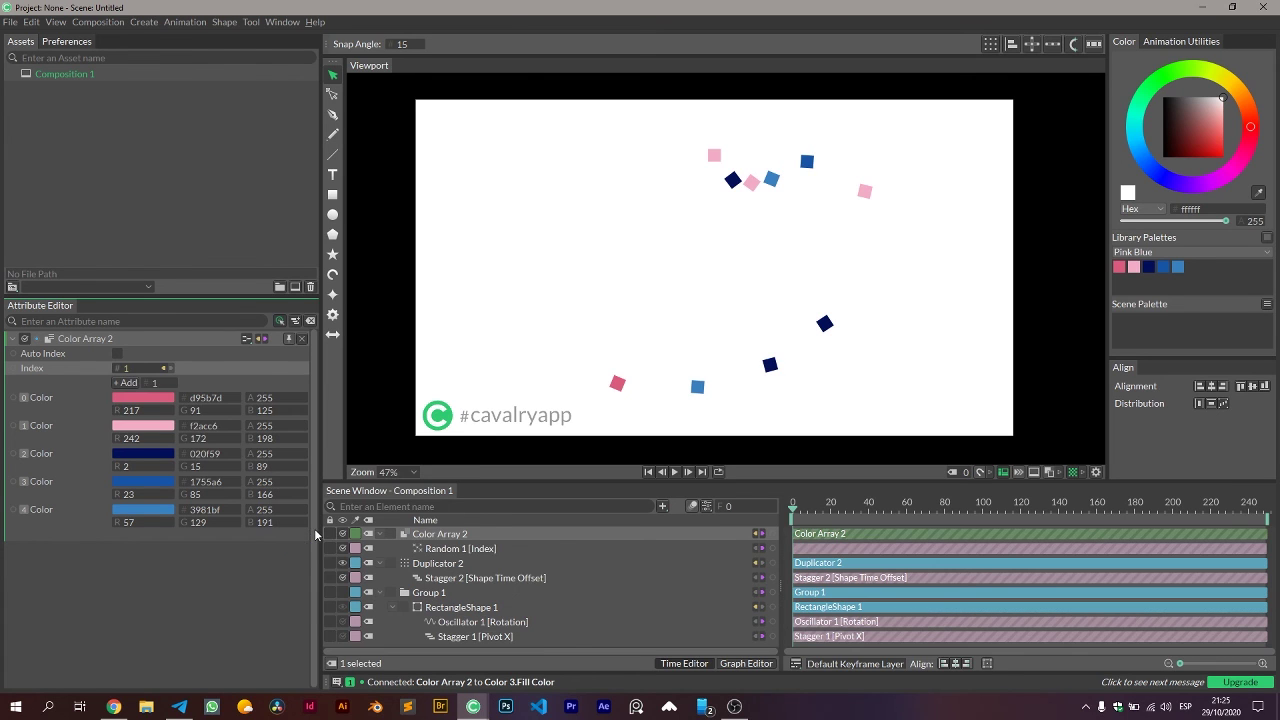
click(460, 548)
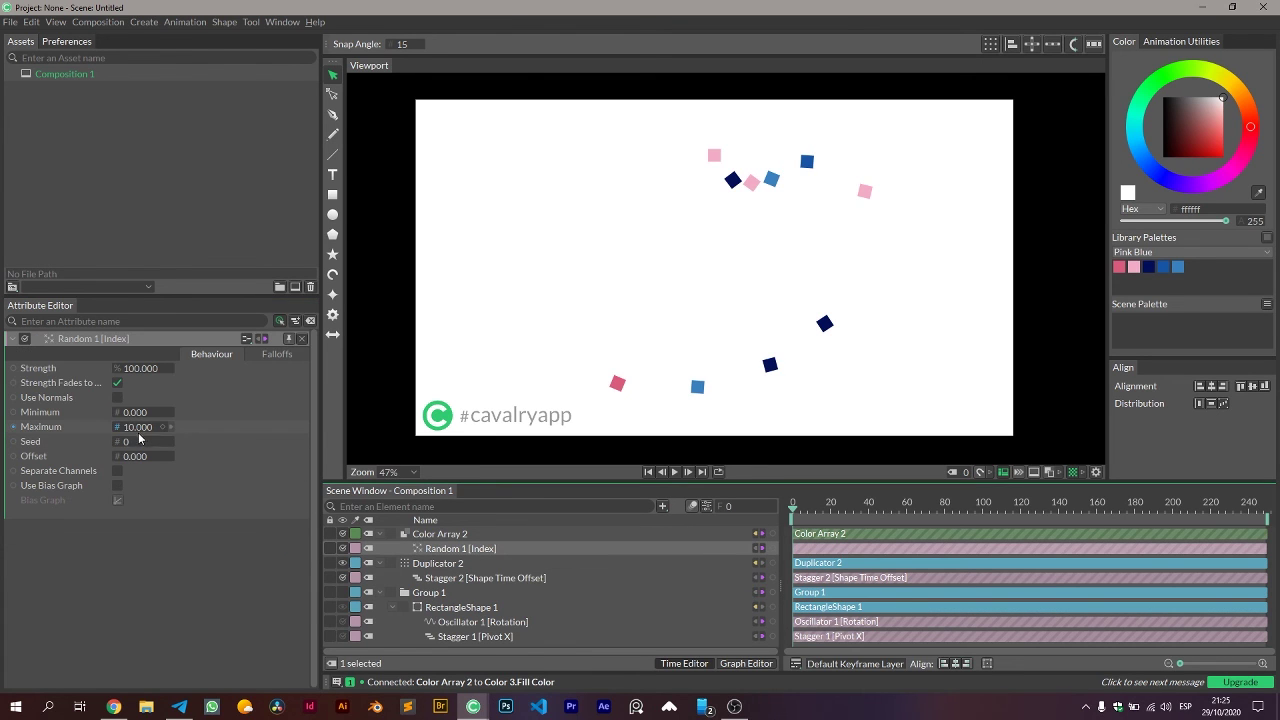
double_click(140, 428)
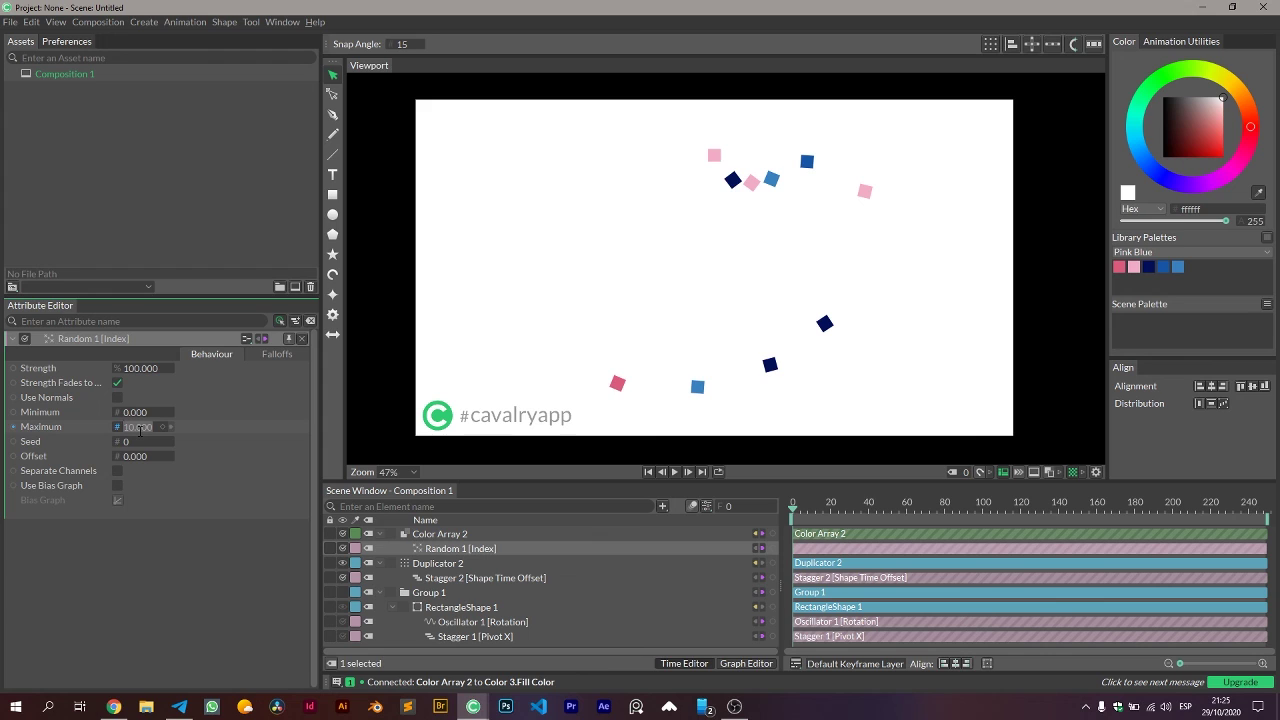
text(4)
key(Return)
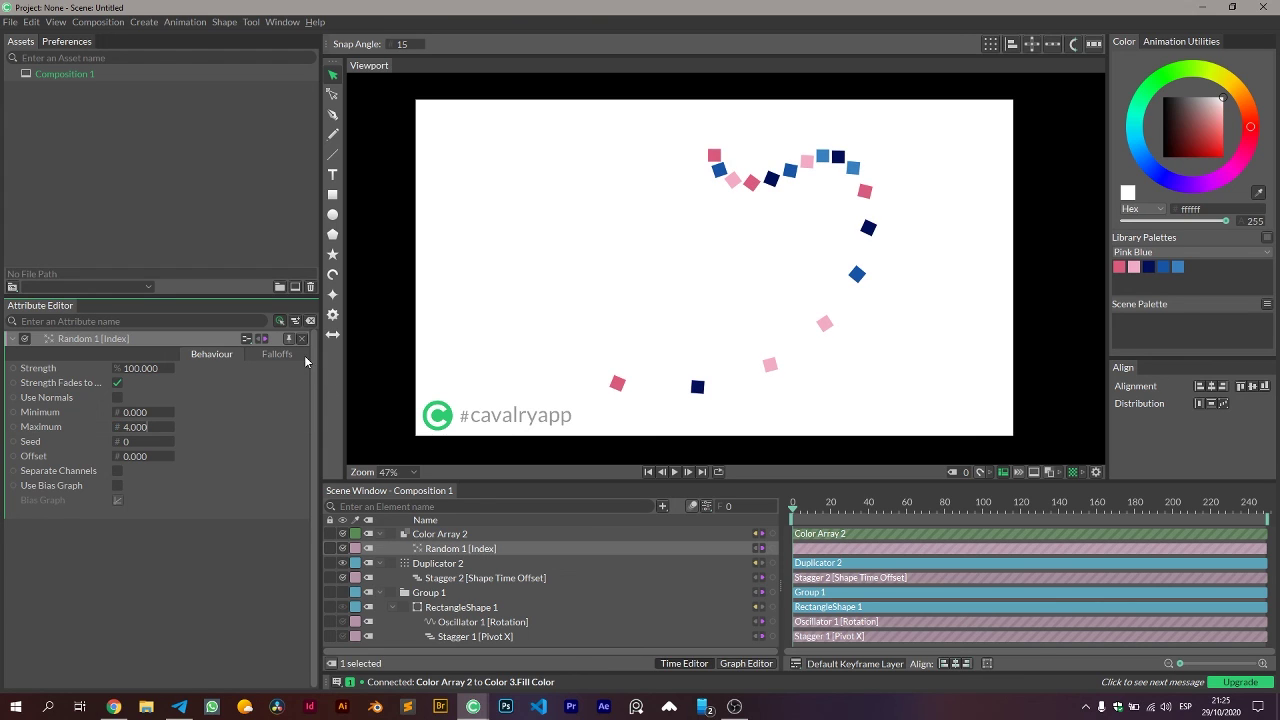